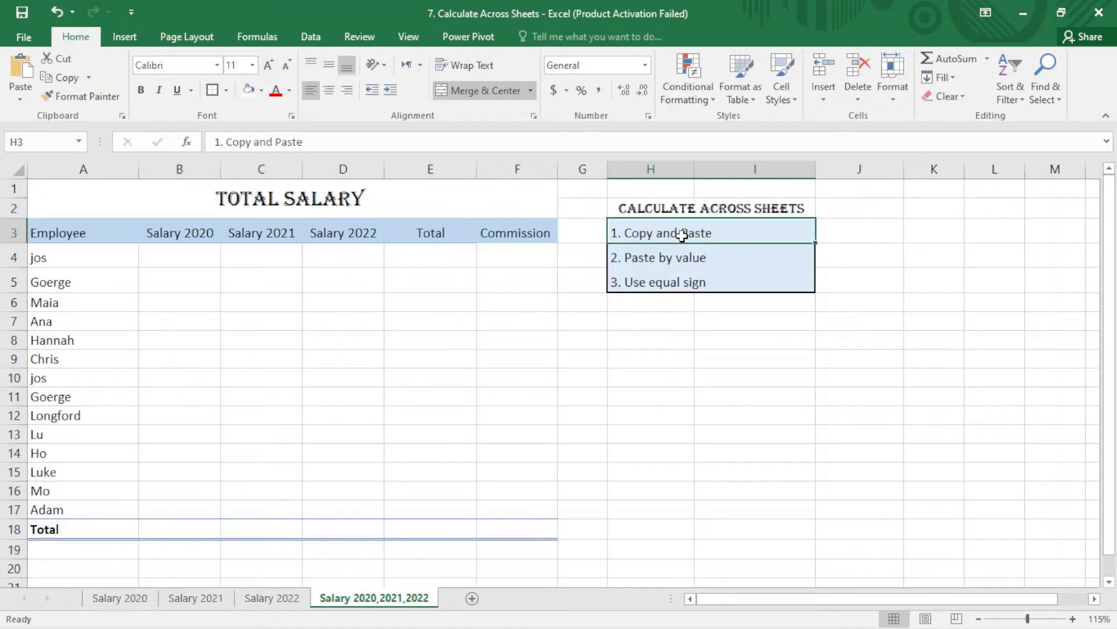
pyautogui.click(684, 256)
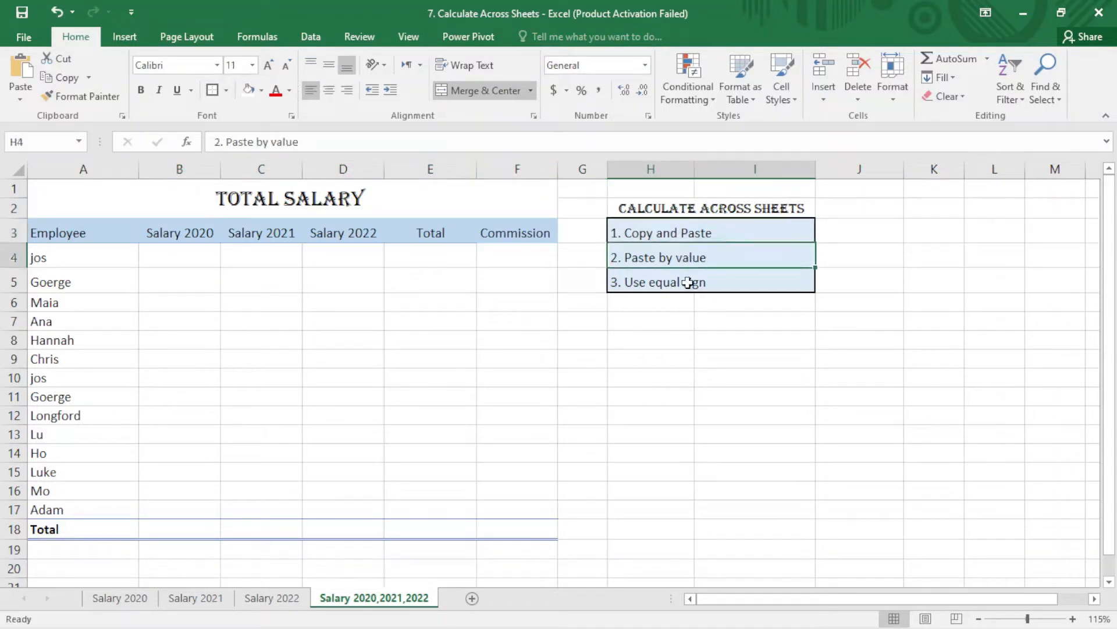
pyautogui.click(690, 282)
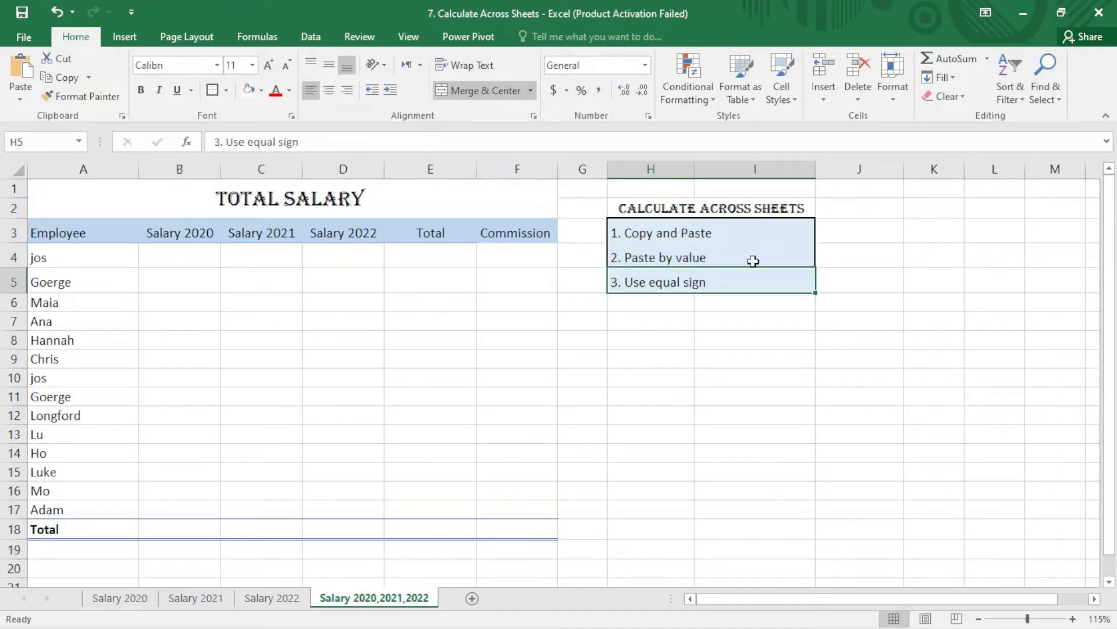
pyautogui.click(714, 231)
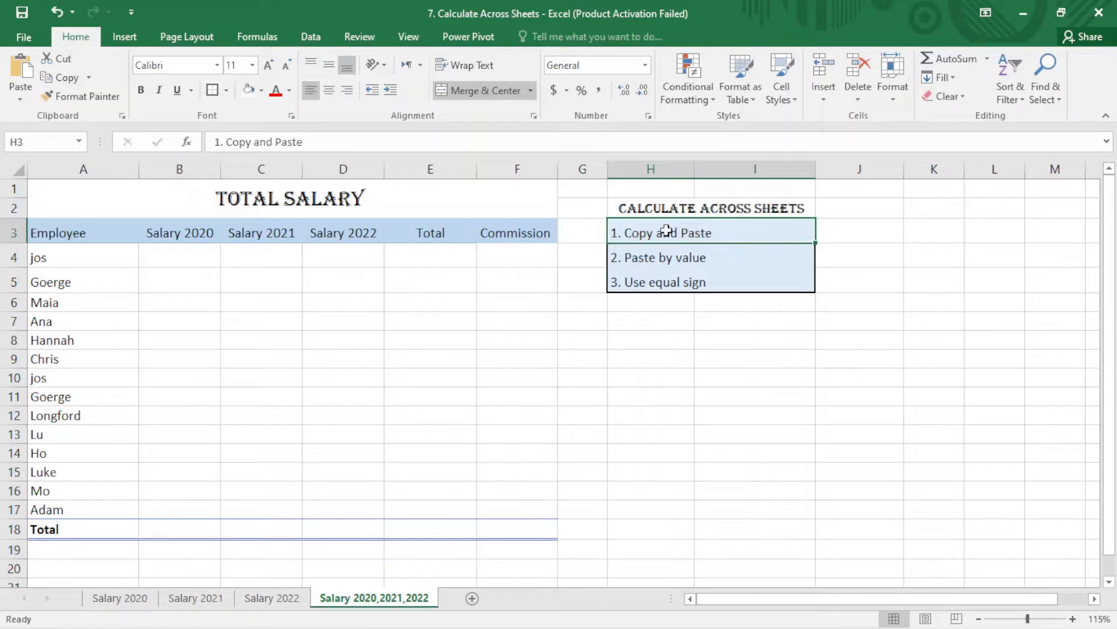
# Try a regular copy and paste of the totals in F4:F17 of Salary 2020 into B4:B17 of the Salary 2020,2021,2022 sheet
pyautogui.click(121, 597)
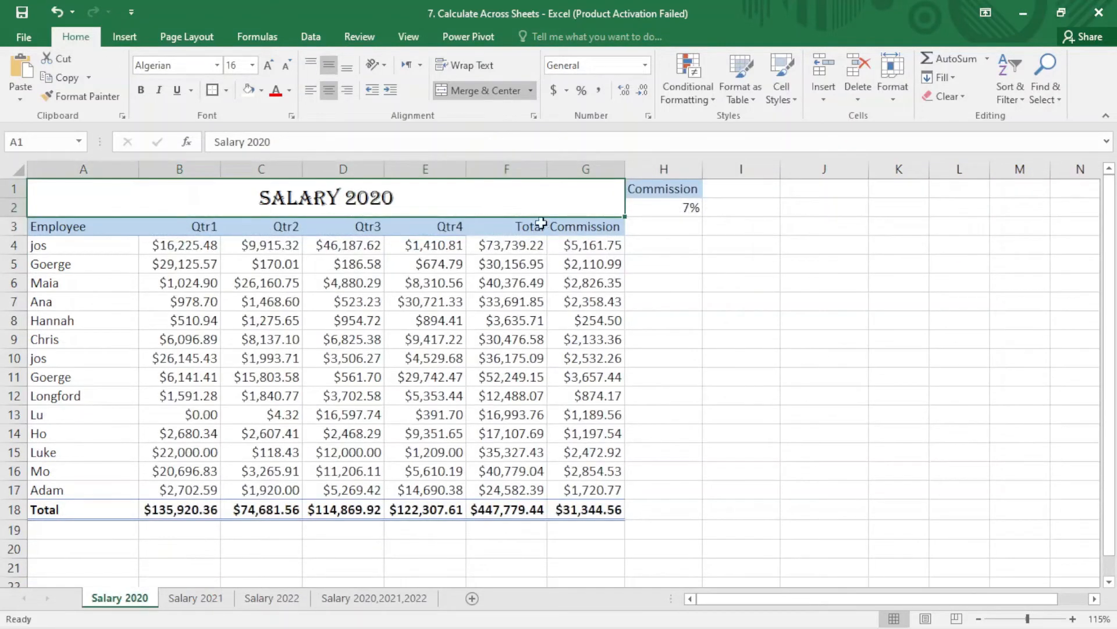
pyautogui.moveTo(515, 245); pyautogui.dragTo(518, 492)
pyautogui.rightClick(521, 254)
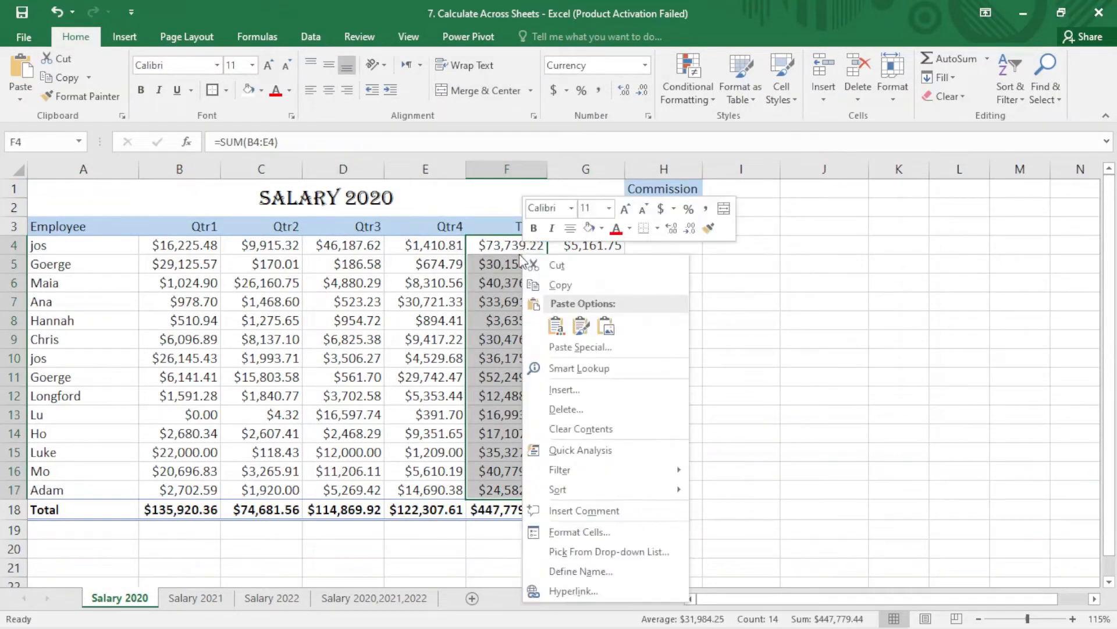
pyautogui.click(553, 280)
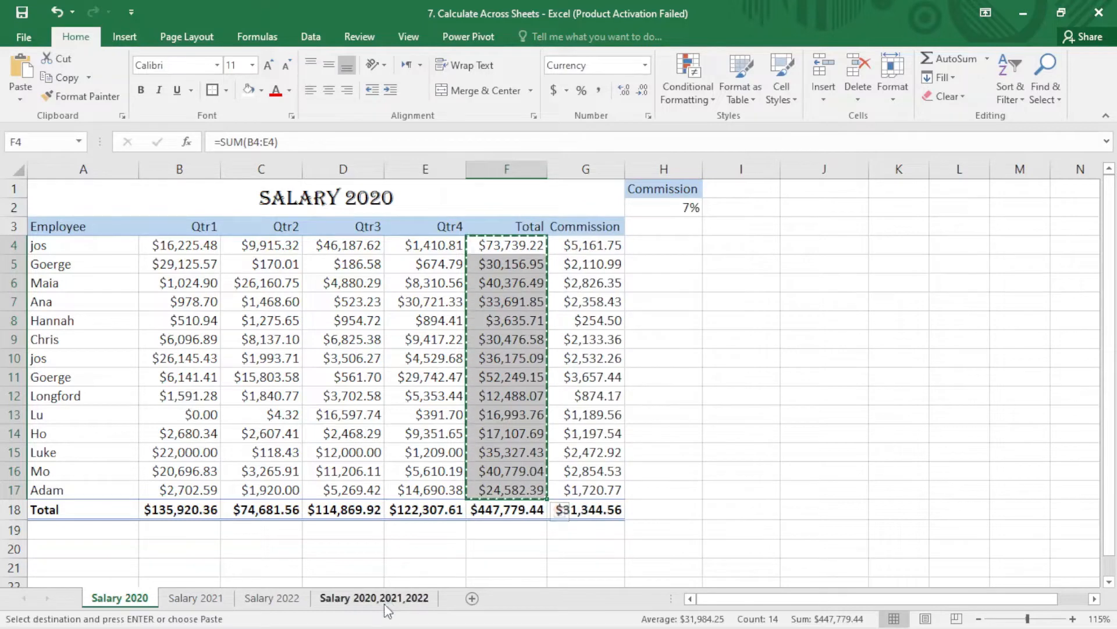
pyautogui.click(384, 600)
pyautogui.moveTo(192, 262); pyautogui.dragTo(216, 510)
pyautogui.rightClick(195, 262)
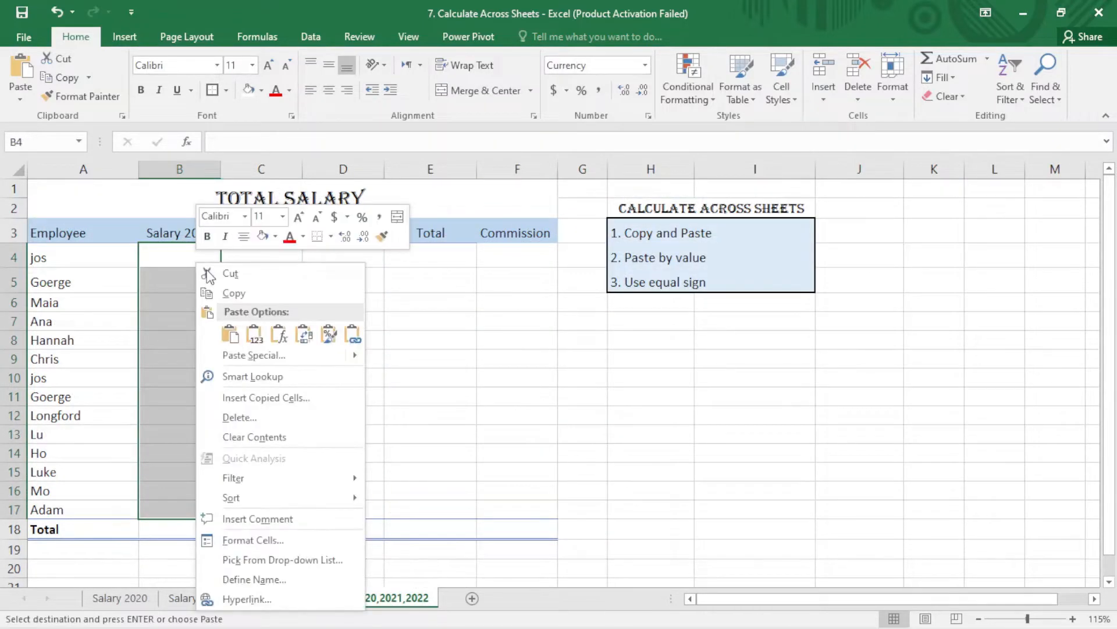
pyautogui.click(230, 330)
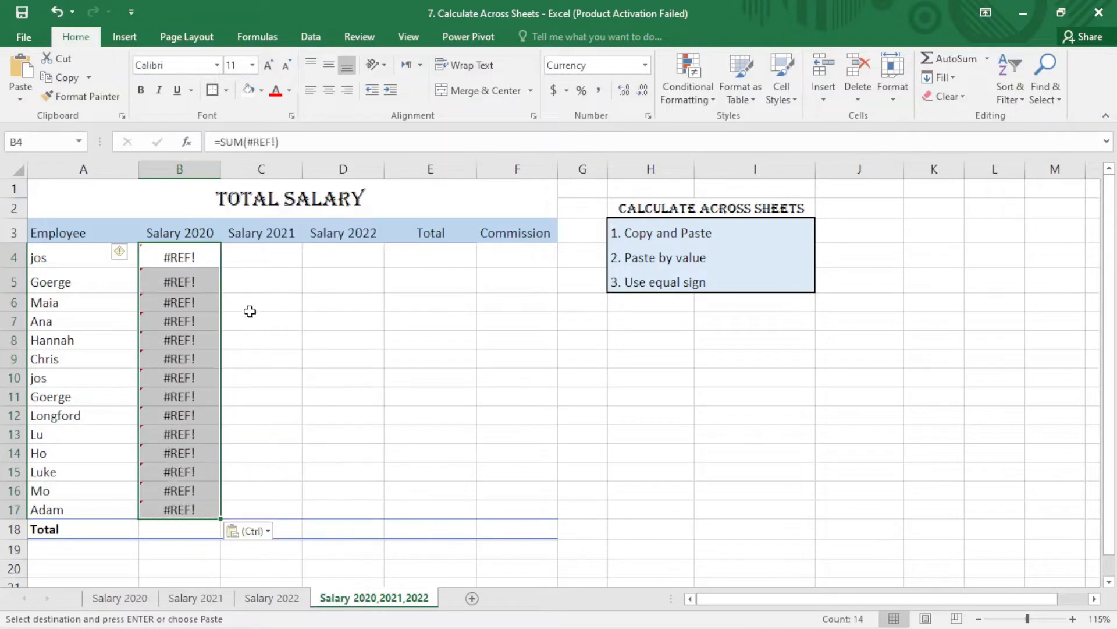
# Examine the pasted formula in B5 and compare it with the SUM formulas in the Total column of Salary 2020
pyautogui.click(199, 280)
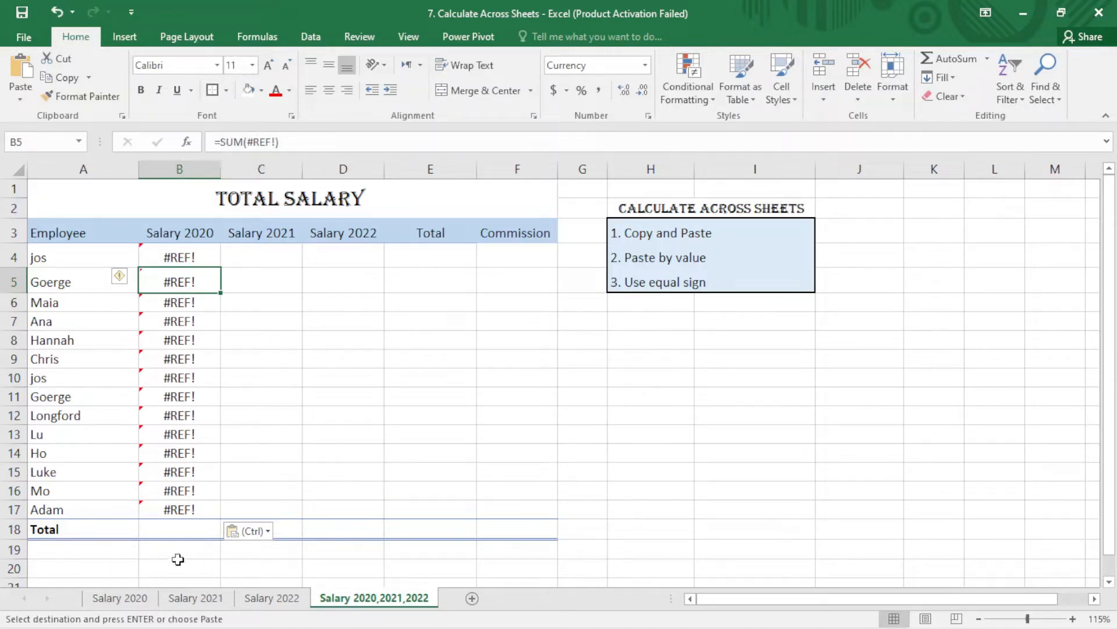
pyautogui.click(119, 597)
pyautogui.click(501, 320)
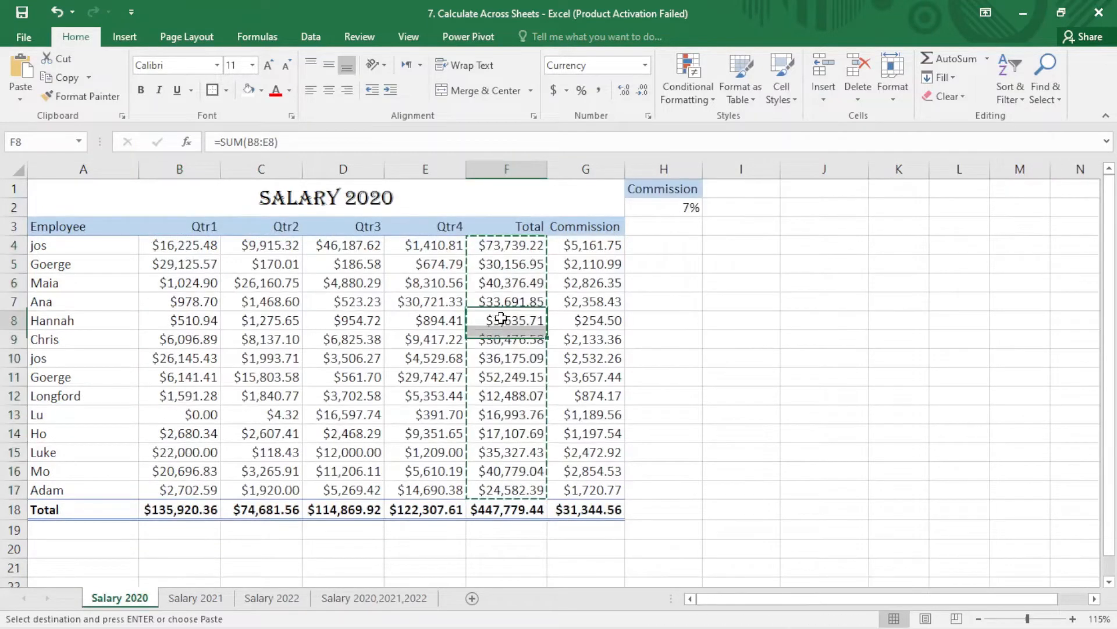
pyautogui.press('Escape')
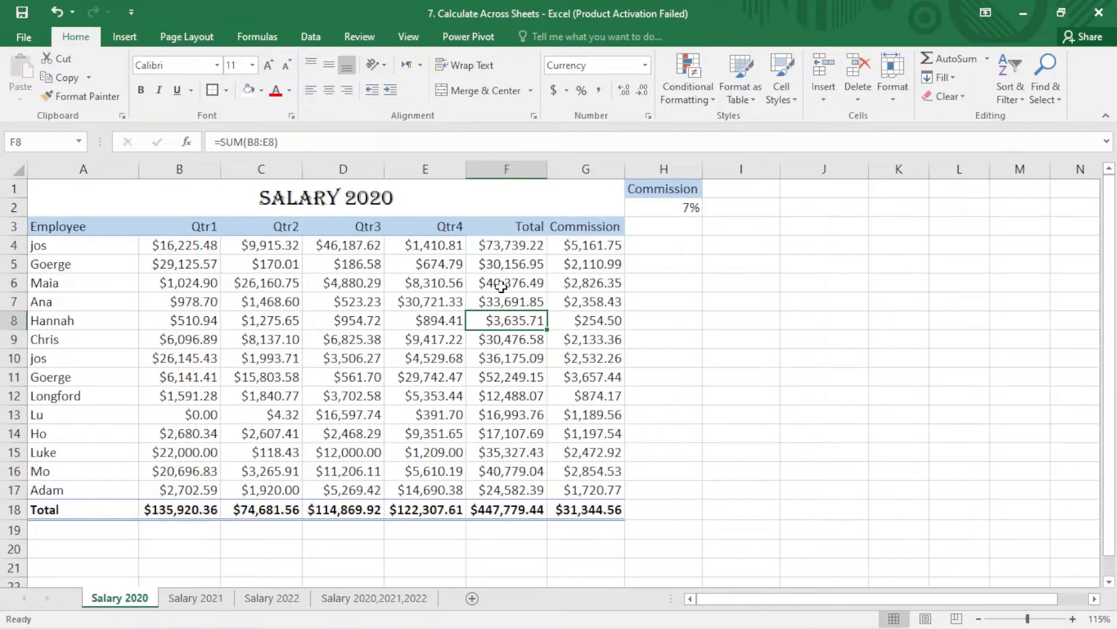
pyautogui.doubleClick(504, 283)
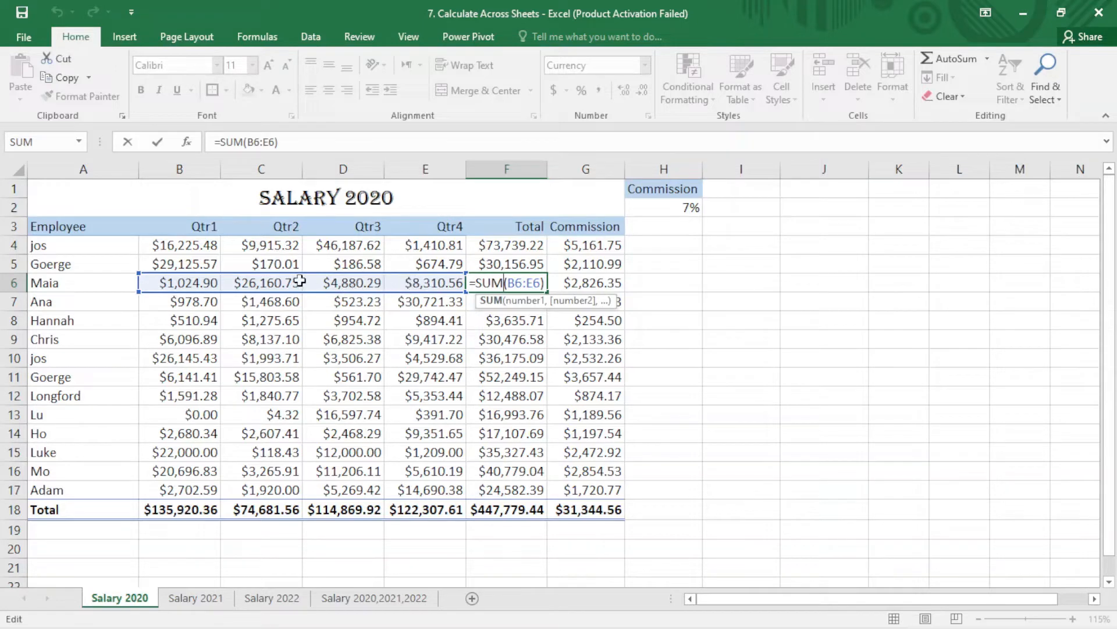
pyautogui.click(503, 340)
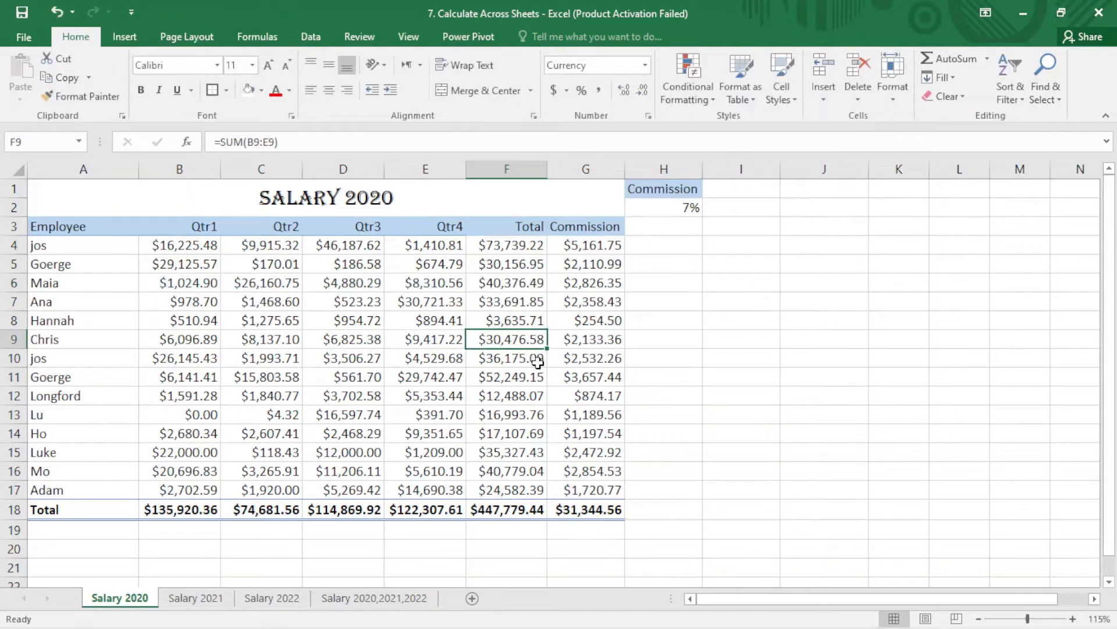
# Clear the pasted formulas from B4:B17 on the Salary 2020,2021,2022 sheet
pyautogui.click(379, 598)
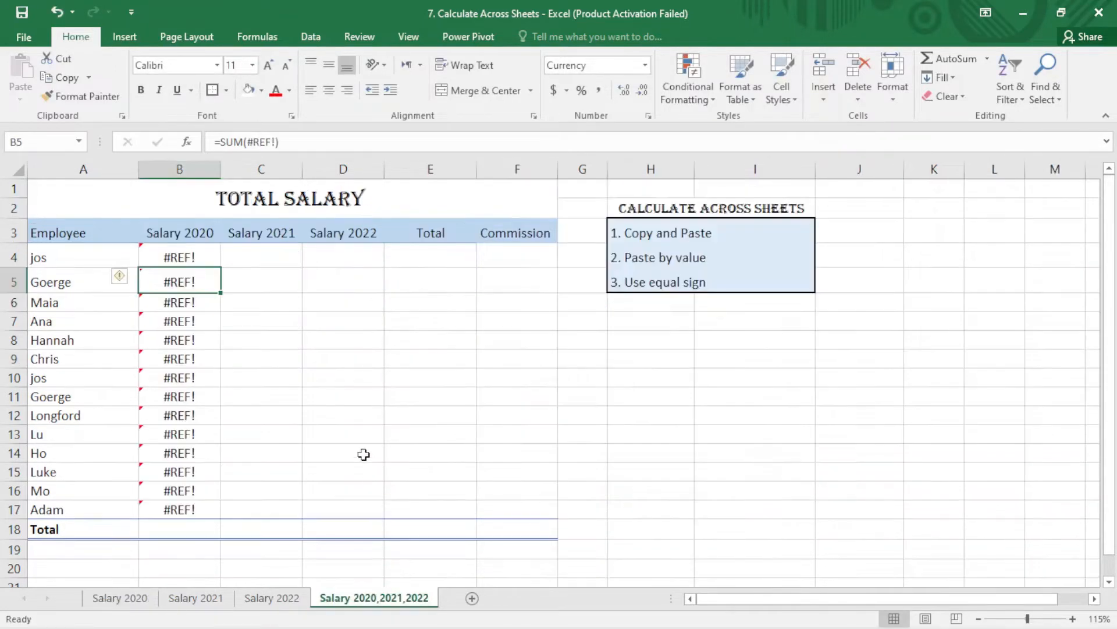
pyautogui.moveTo(195, 258); pyautogui.dragTo(191, 498)
pyautogui.press('Delete')
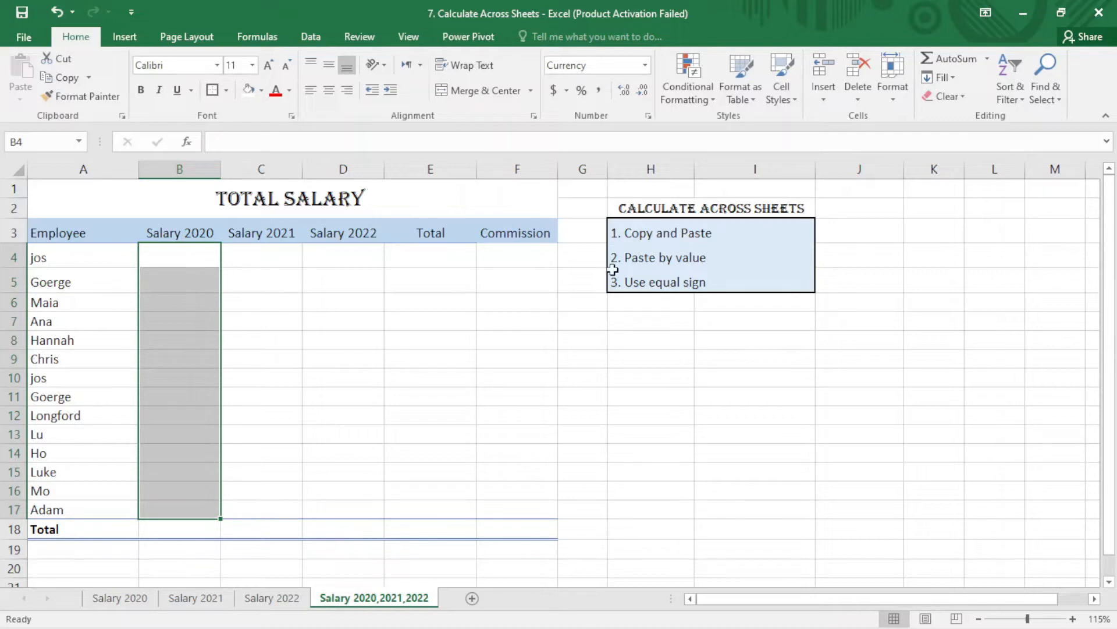
# Copy the Qtr1 amounts in B4:B17 of the Salary 2020 sheet
pyautogui.click(667, 258)
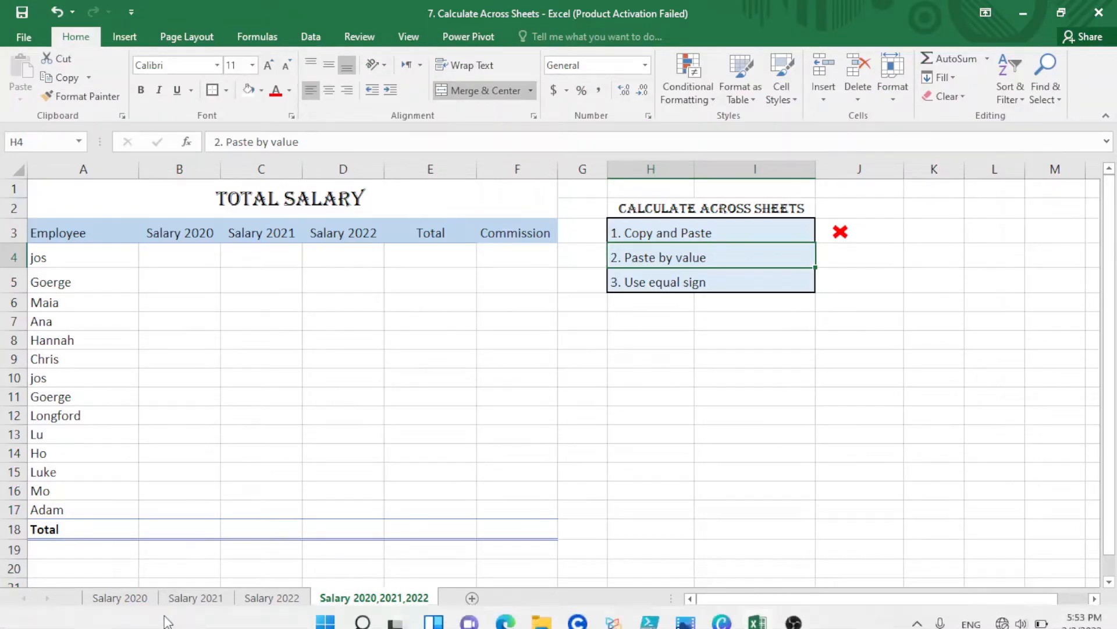
pyautogui.click(119, 598)
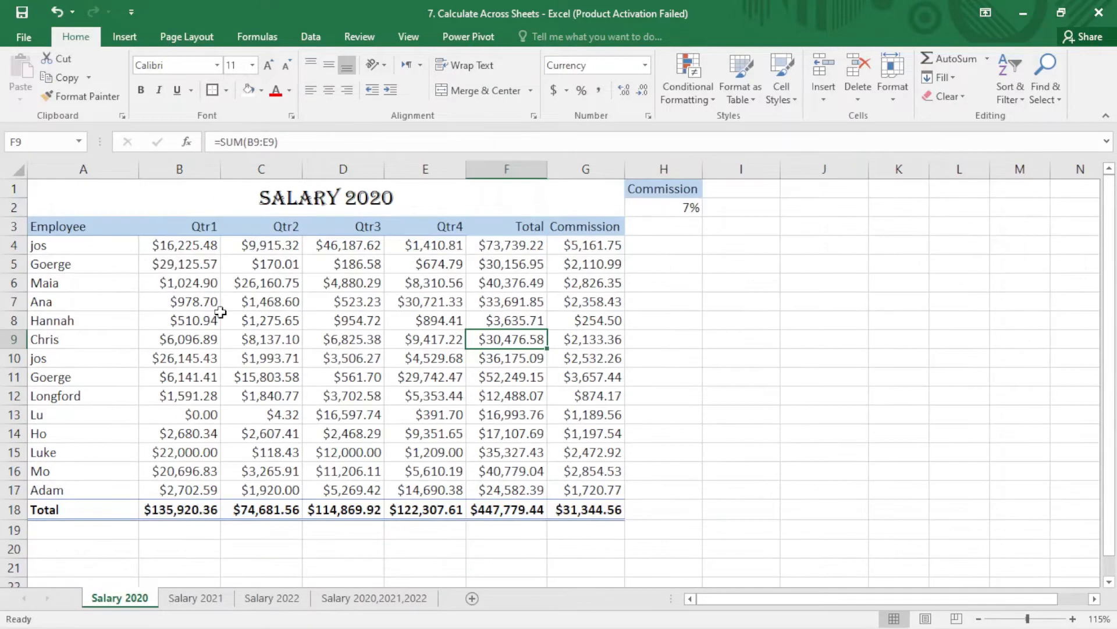
pyautogui.click(201, 243)
pyautogui.moveTo(201, 243); pyautogui.dragTo(183, 484)
pyautogui.hotkey('ctrl', 'c')
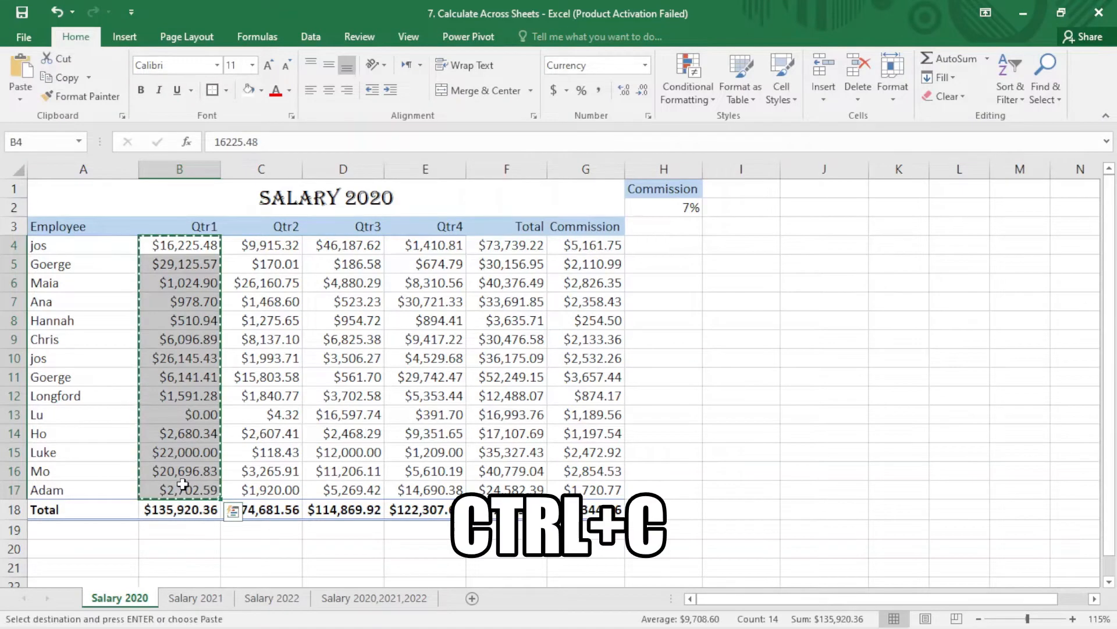
# Paste the copied Qtr1 amounts as values only into B4:B17 of the Salary 2020,2021,2022 sheet
pyautogui.click(356, 597)
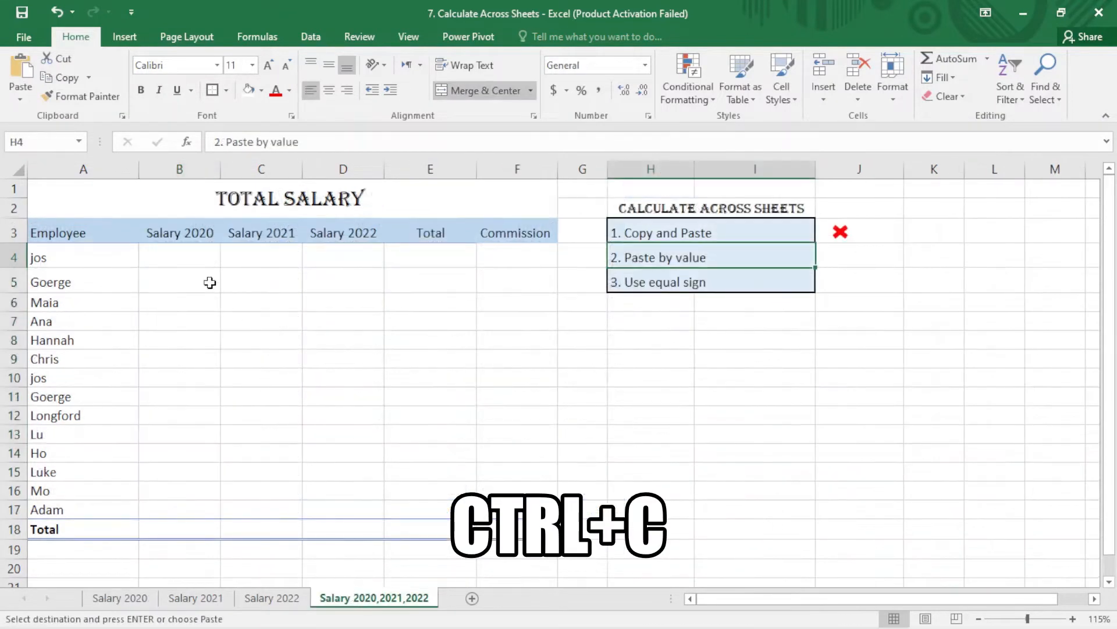
pyautogui.moveTo(208, 252); pyautogui.dragTo(210, 507)
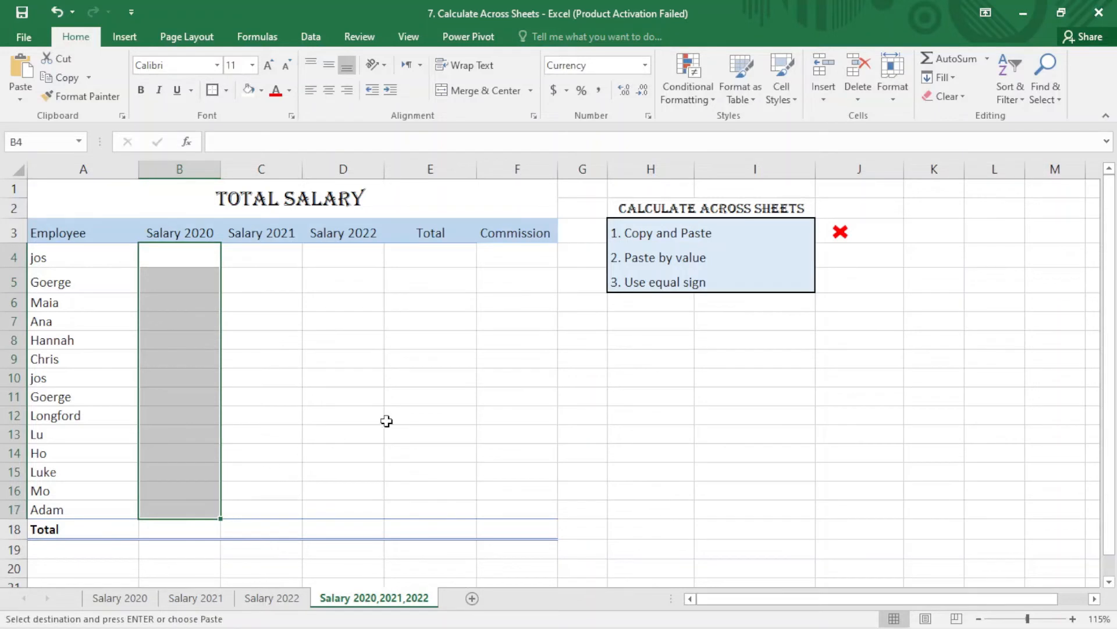
pyautogui.rightClick(163, 251)
pyautogui.click(219, 330)
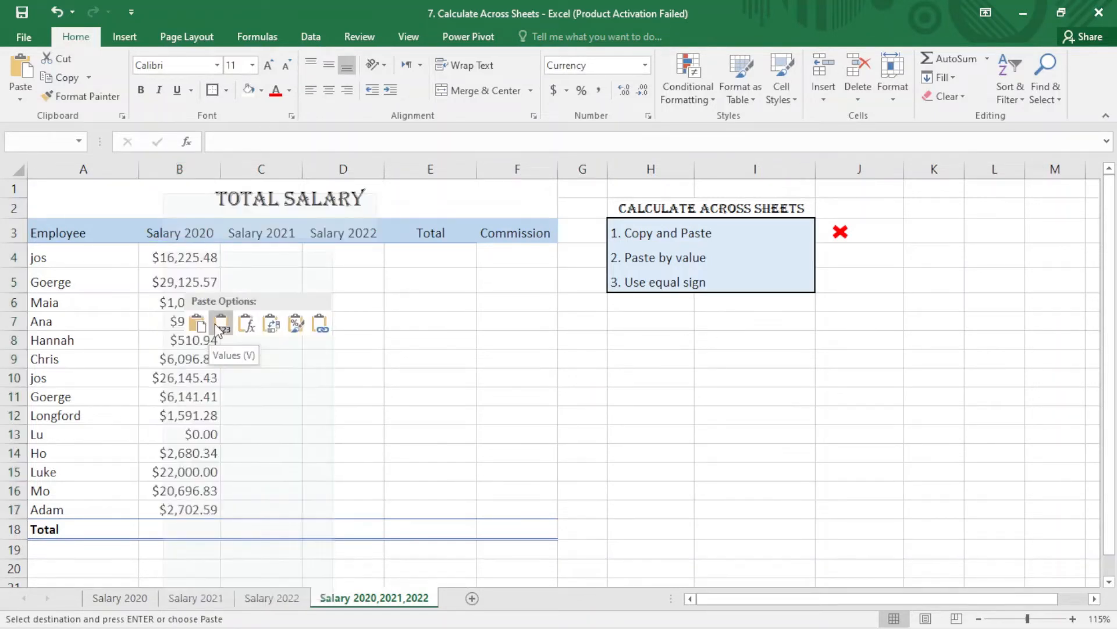
pyautogui.click(182, 299)
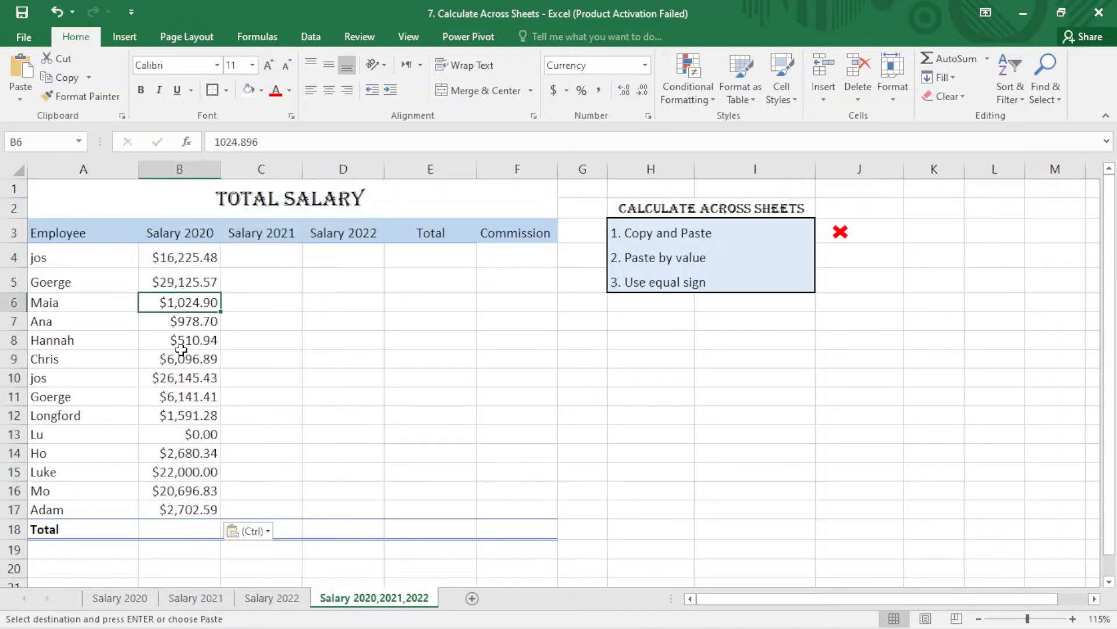
pyautogui.click(183, 355)
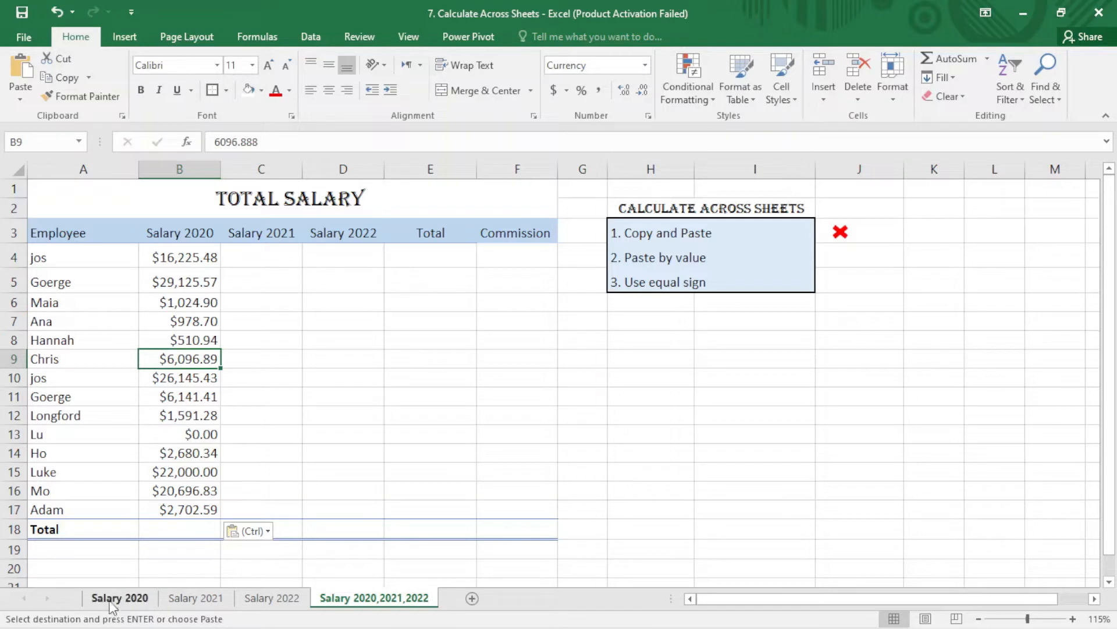
pyautogui.click(194, 257)
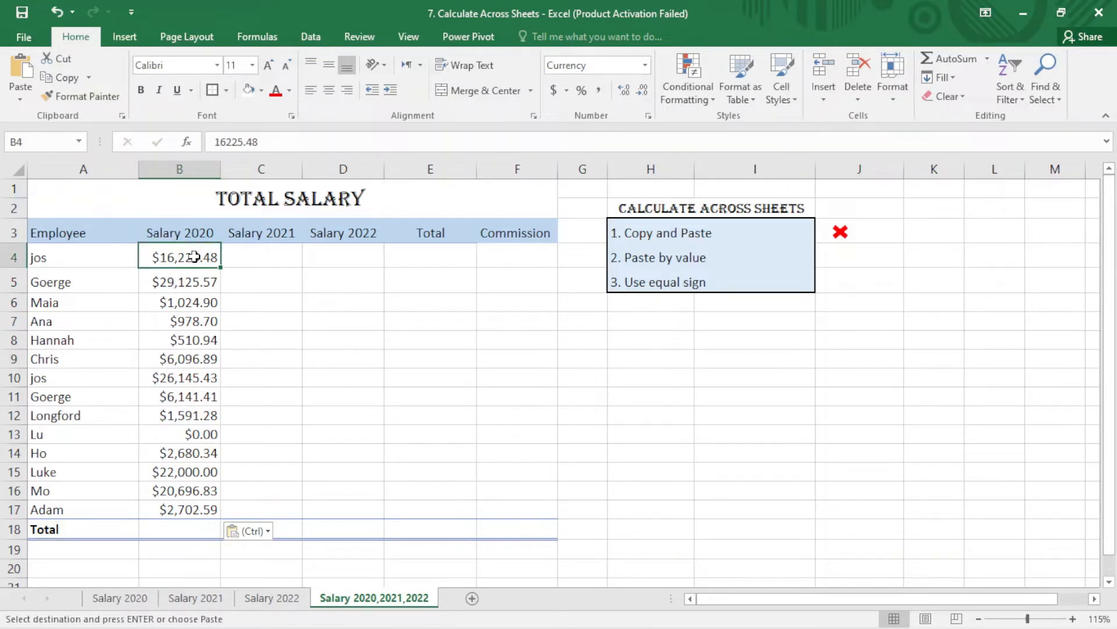
# Cancel the copy selection on the Salary 2020 sheet and change the Qtr1 amount in B4 to 26225.48
pyautogui.click(120, 597)
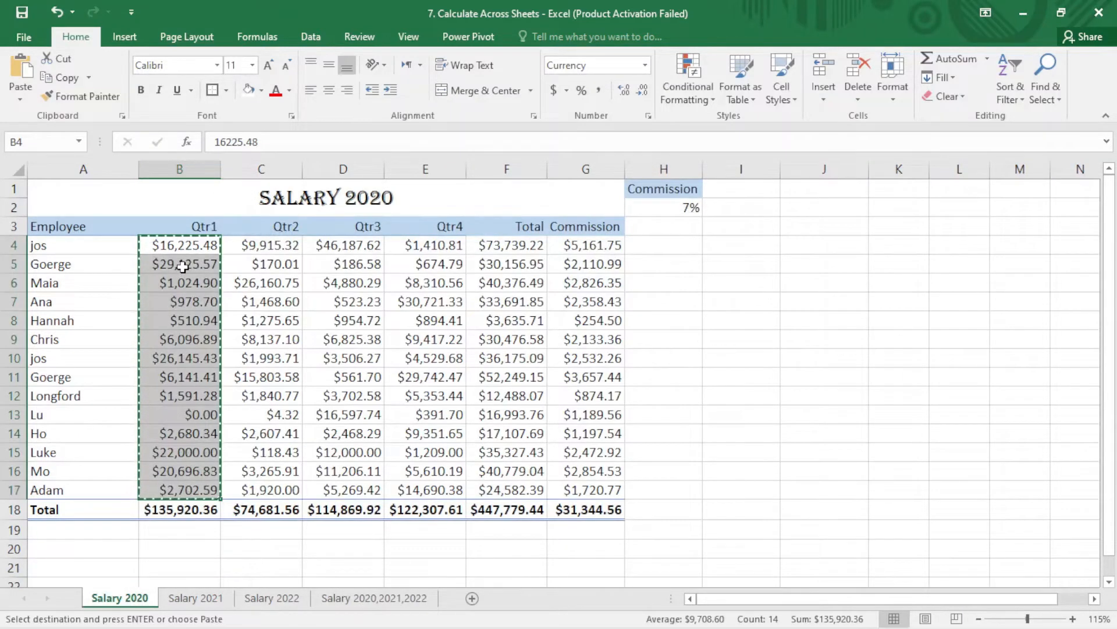
pyautogui.press('Escape')
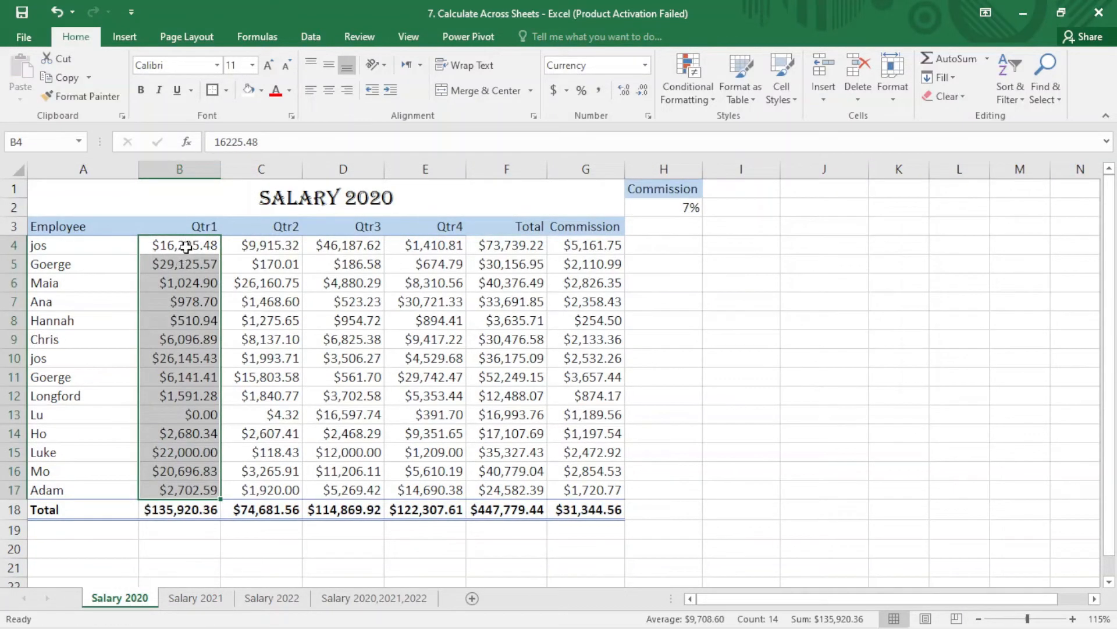
pyautogui.doubleClick(178, 245)
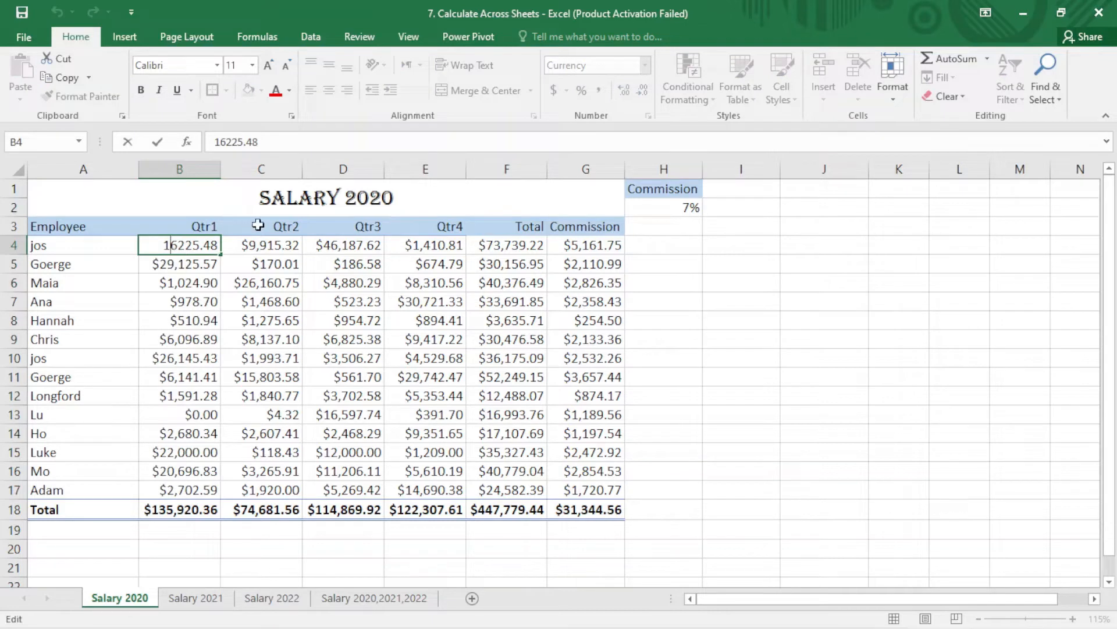
pyautogui.press('BackSpace')
pyautogui.write('2')
pyautogui.press('Return')
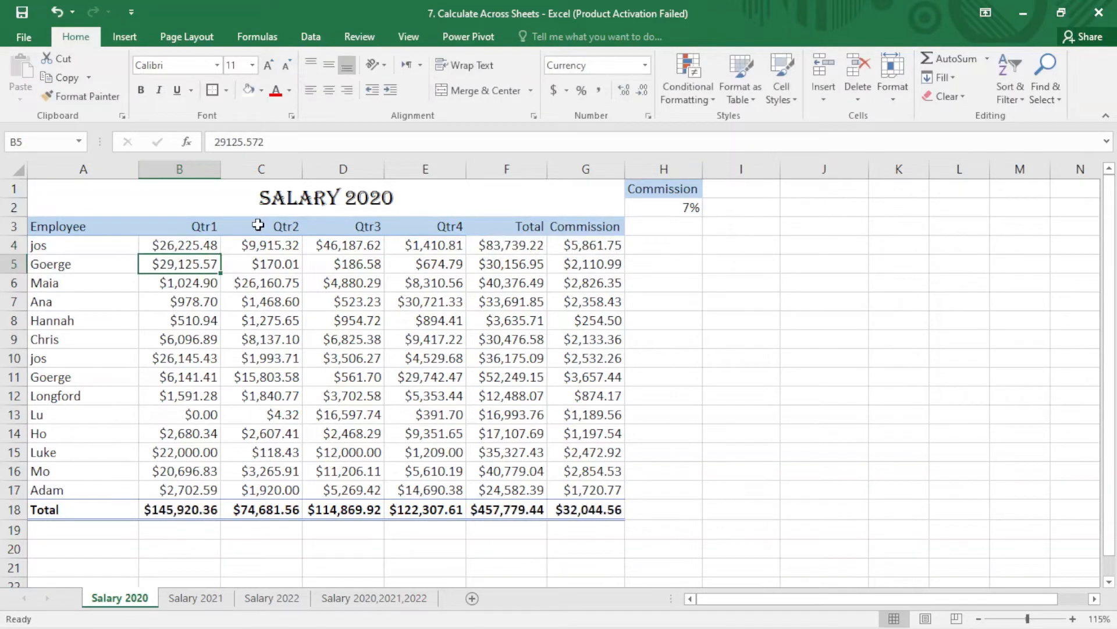
# Compare B4 on the Salary 2020,2021,2022 sheet with the edited source cell on Salary 2020, and check the other pasted values in column B
pyautogui.click(385, 598)
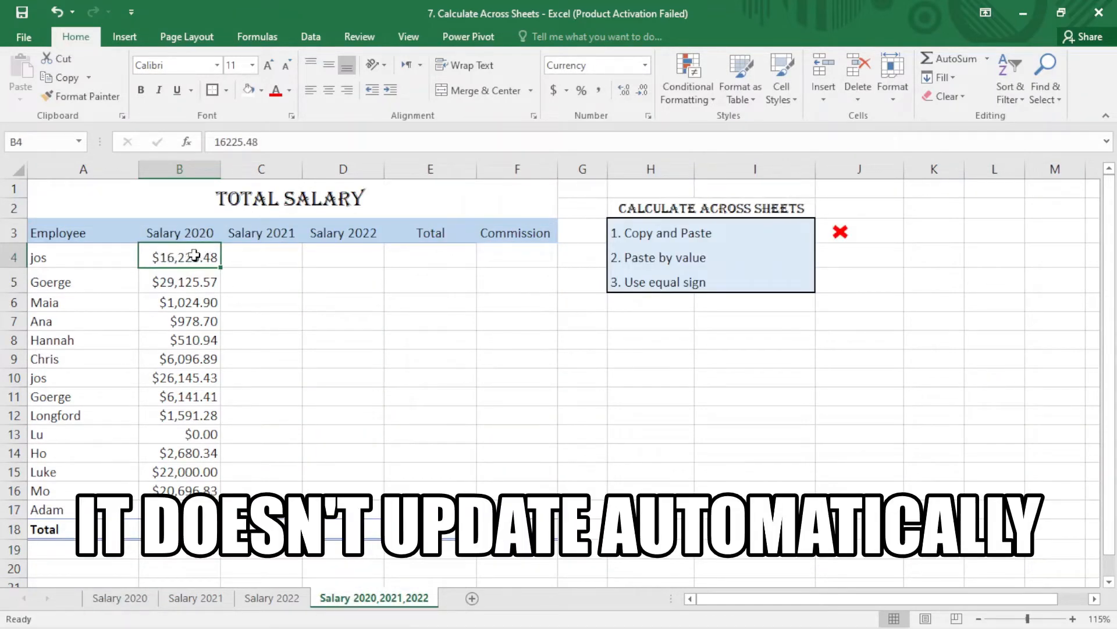
pyautogui.click(113, 598)
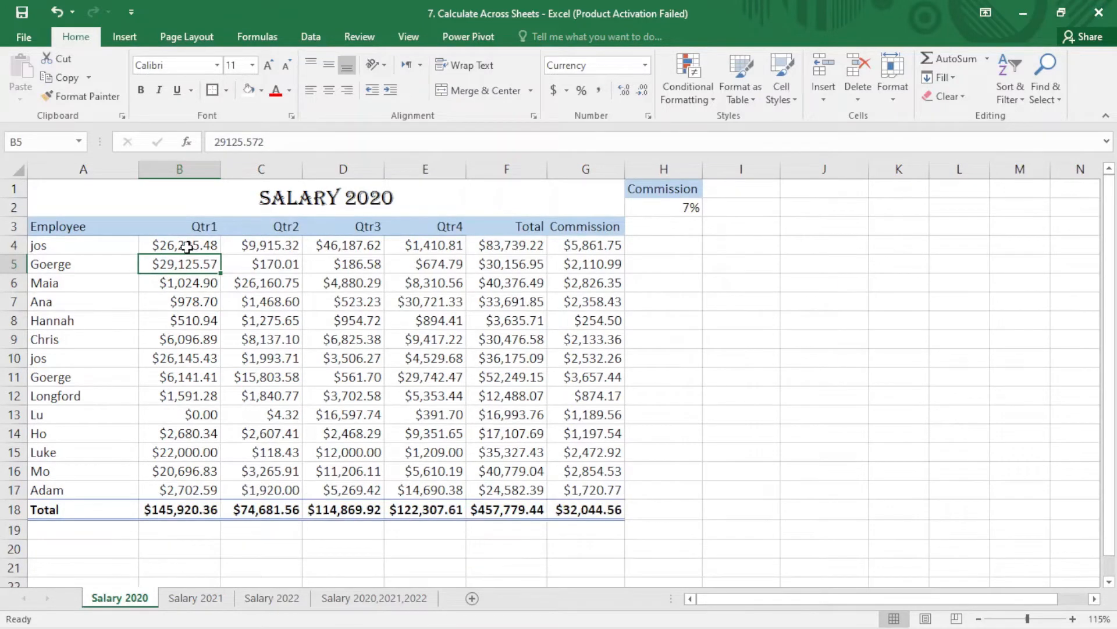
pyautogui.click(386, 600)
pyautogui.click(178, 281)
pyautogui.click(183, 321)
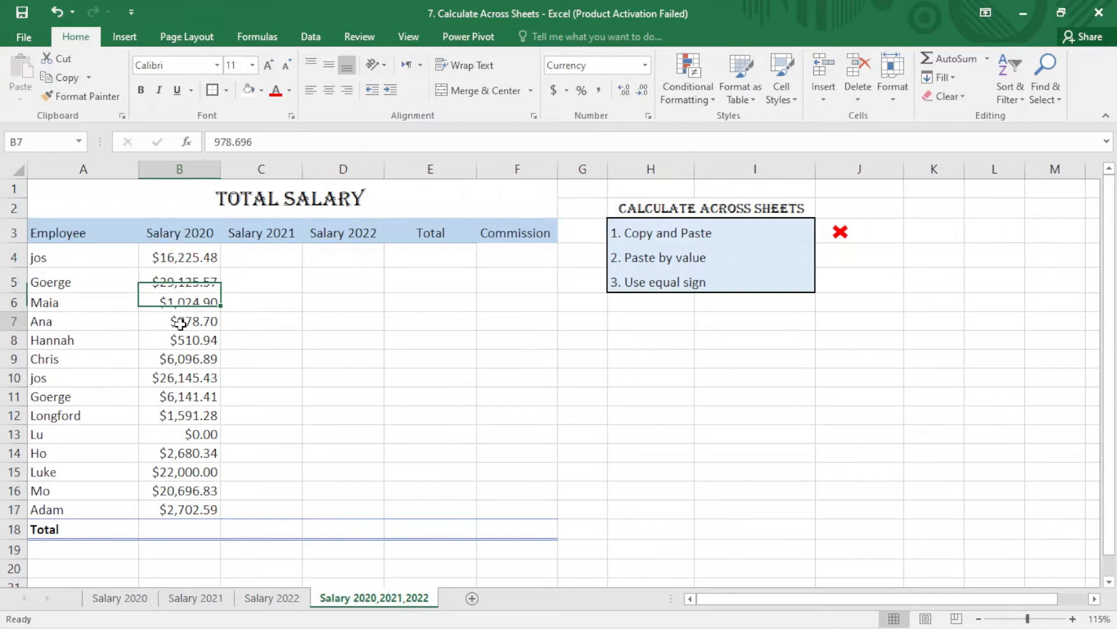
pyautogui.click(194, 287)
pyautogui.click(194, 256)
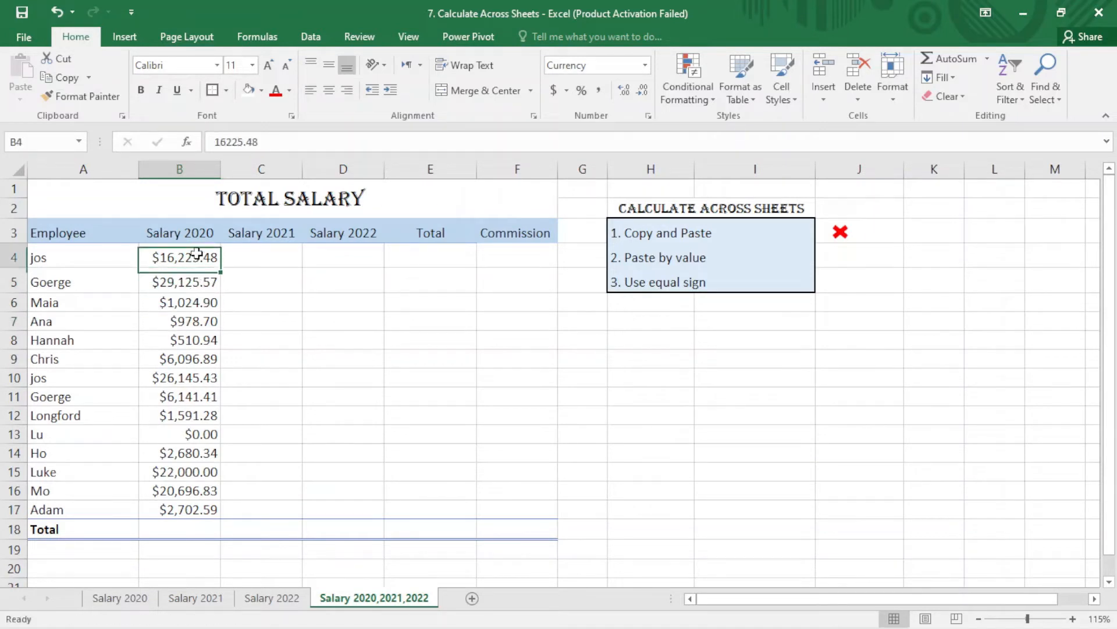
pyautogui.click(197, 360)
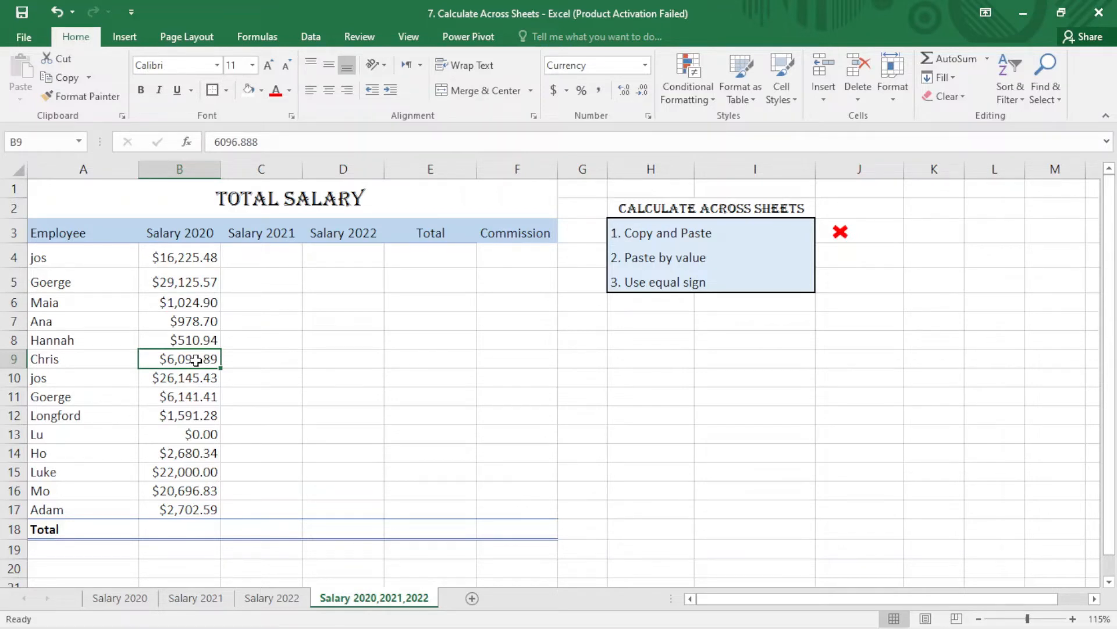
# Make the cross shape beside "2. Paste by value" red and clear the pasted amounts from B4:B17
pyautogui.click(841, 252)
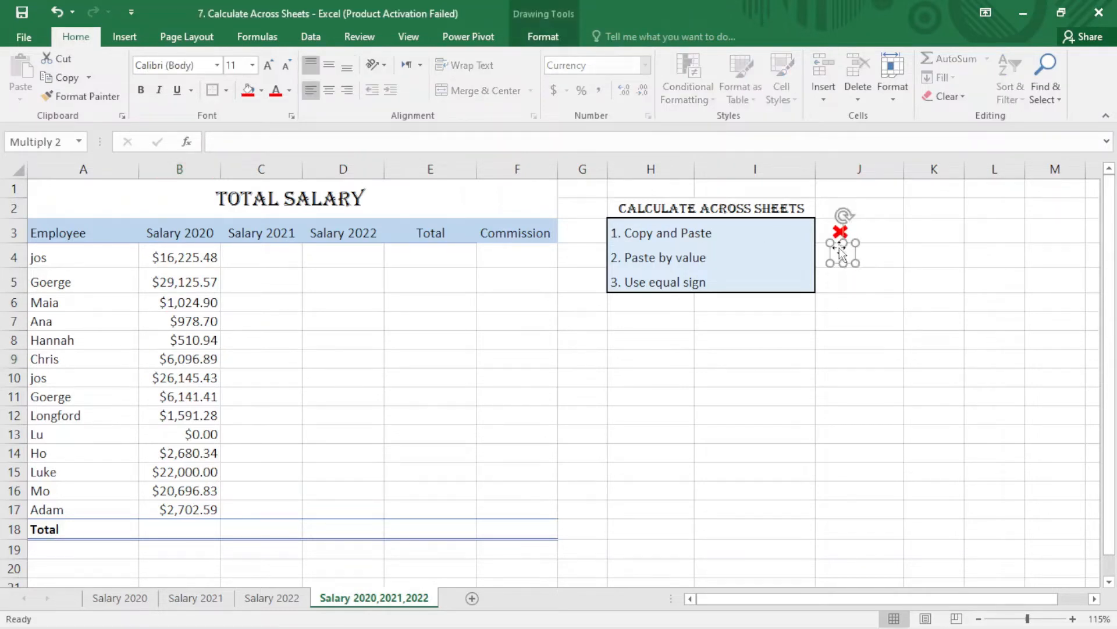
pyautogui.press('Escape')
pyautogui.moveTo(210, 255)
pyautogui.mouseDown()
pyautogui.moveTo(230, 489)
pyautogui.moveTo(216, 503)
pyautogui.moveTo(217, 493)
pyautogui.mouseUp()
pyautogui.press('Delete')
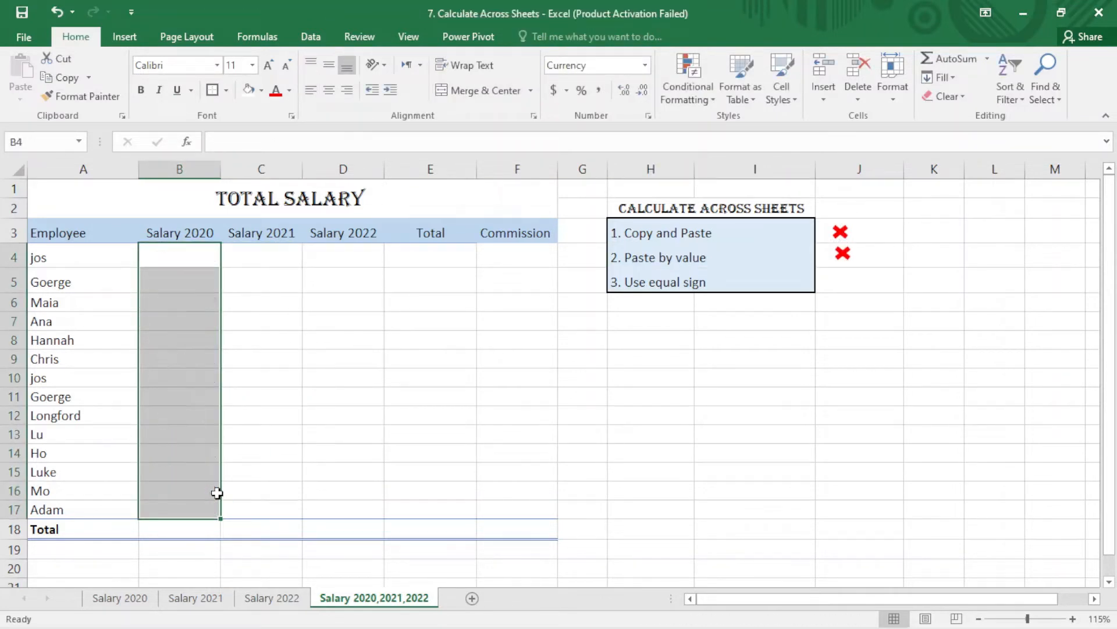
# Link B4 on the Salary 2020,2021,2022 sheet to the first employee's total with the formula ='Salary 2020'!F4
pyautogui.click(673, 283)
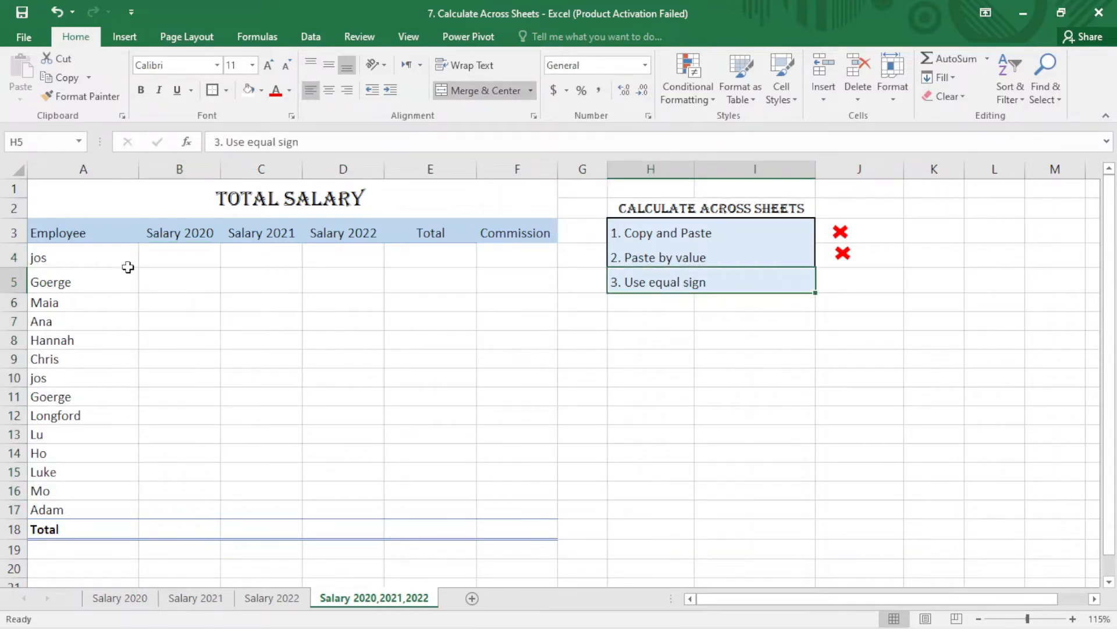
pyautogui.click(164, 261)
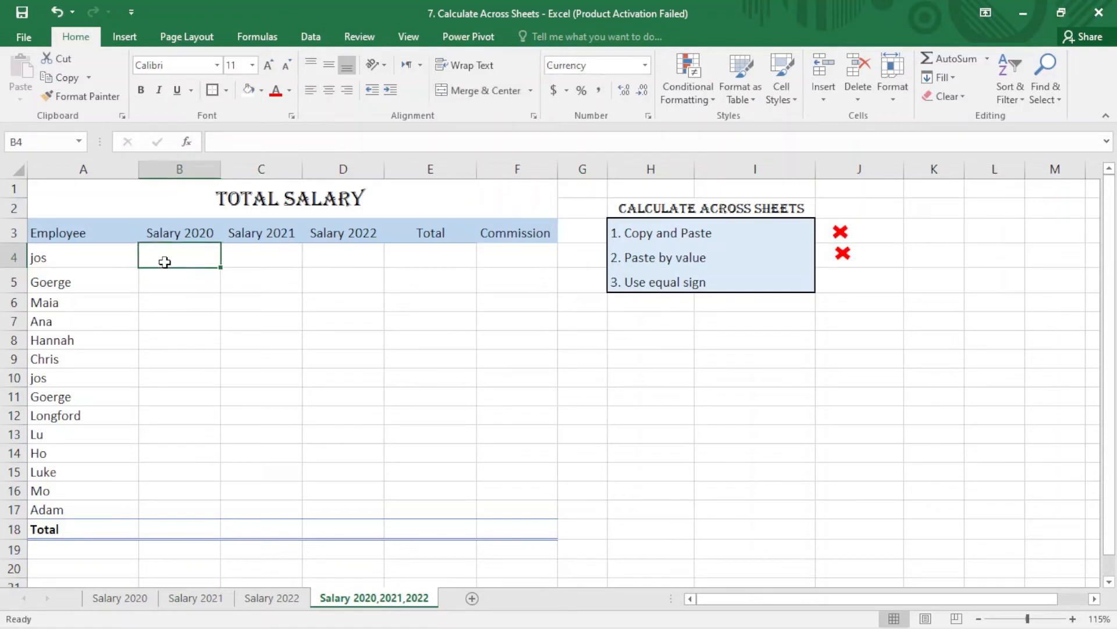
pyautogui.write('=')
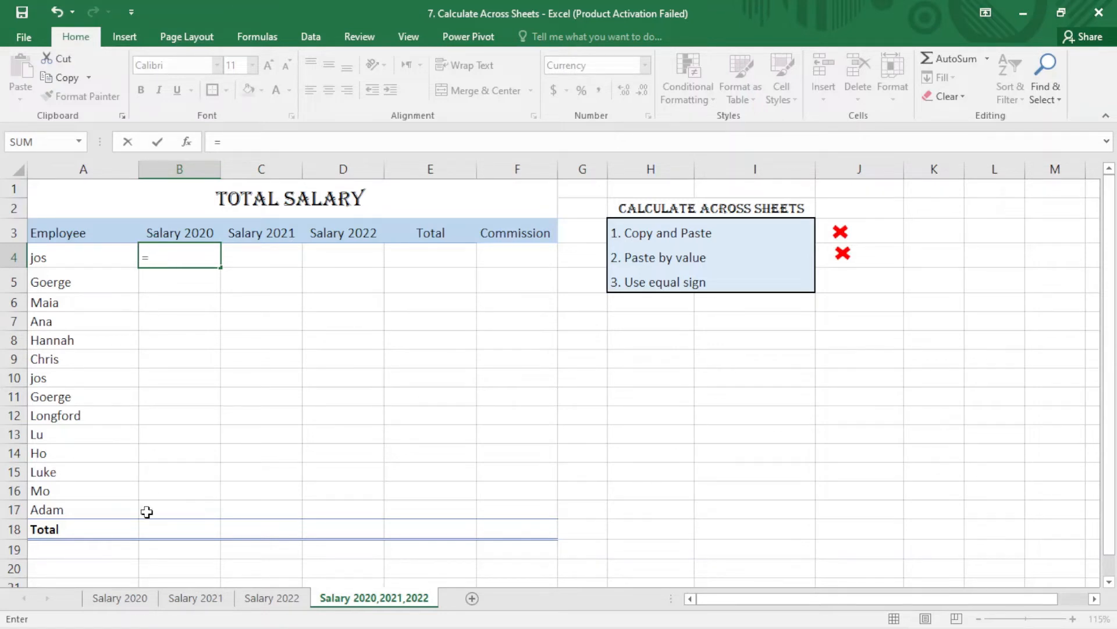
pyautogui.click(120, 598)
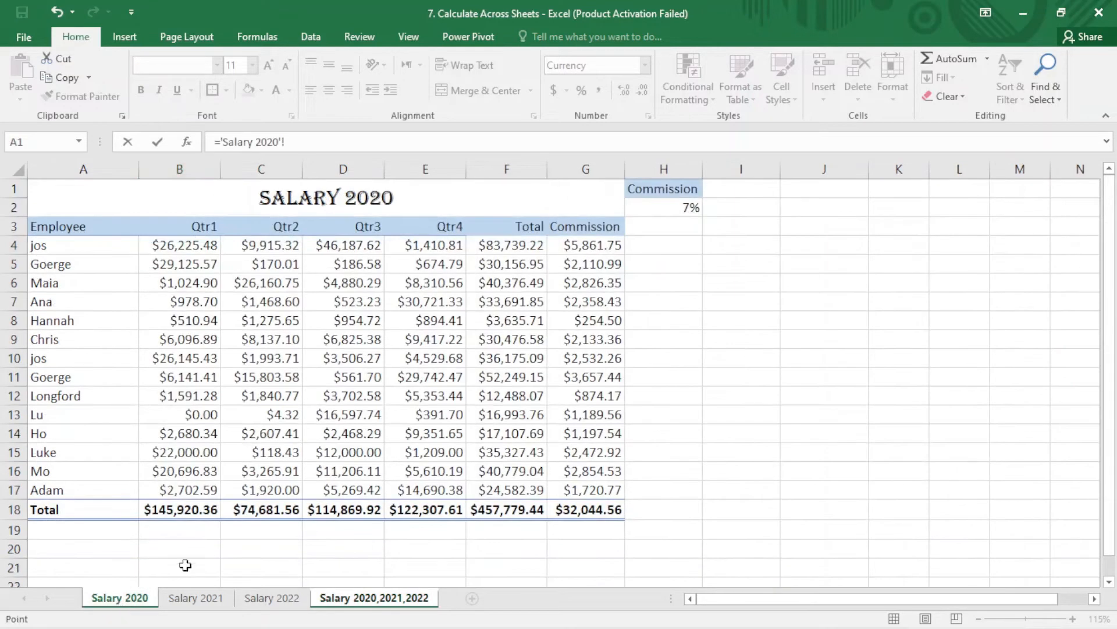
pyautogui.click(512, 246)
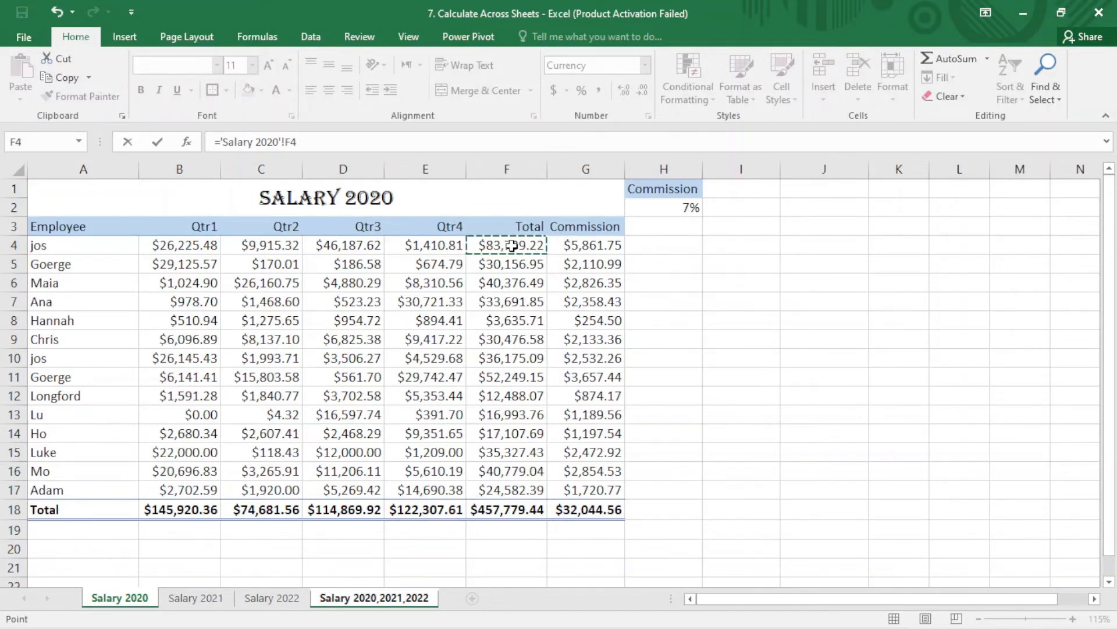
pyautogui.press('Return')
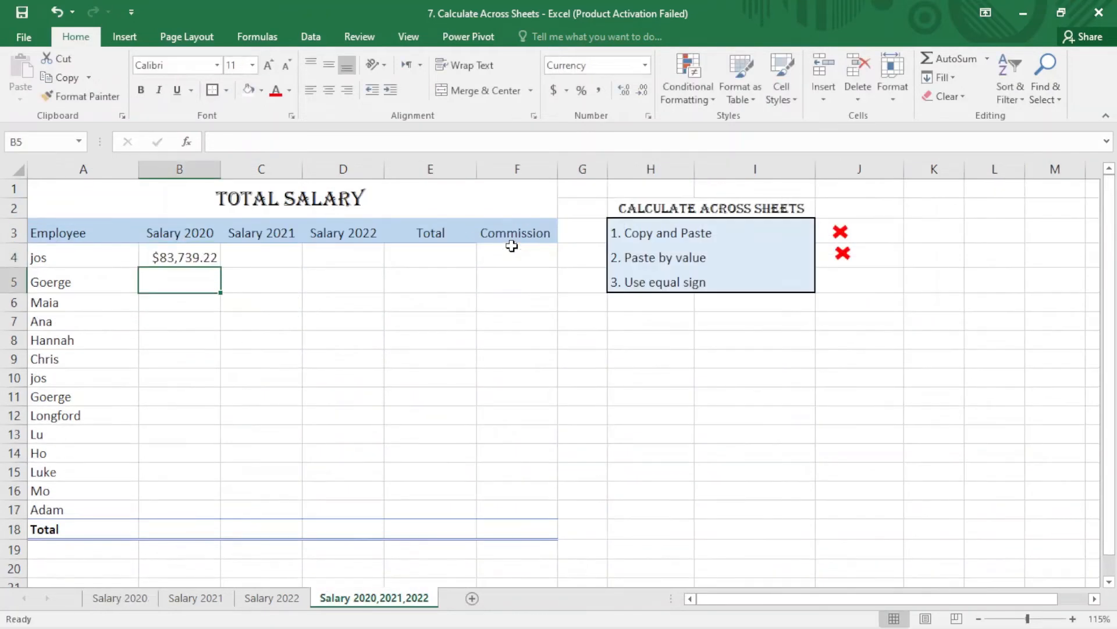
pyautogui.click(186, 259)
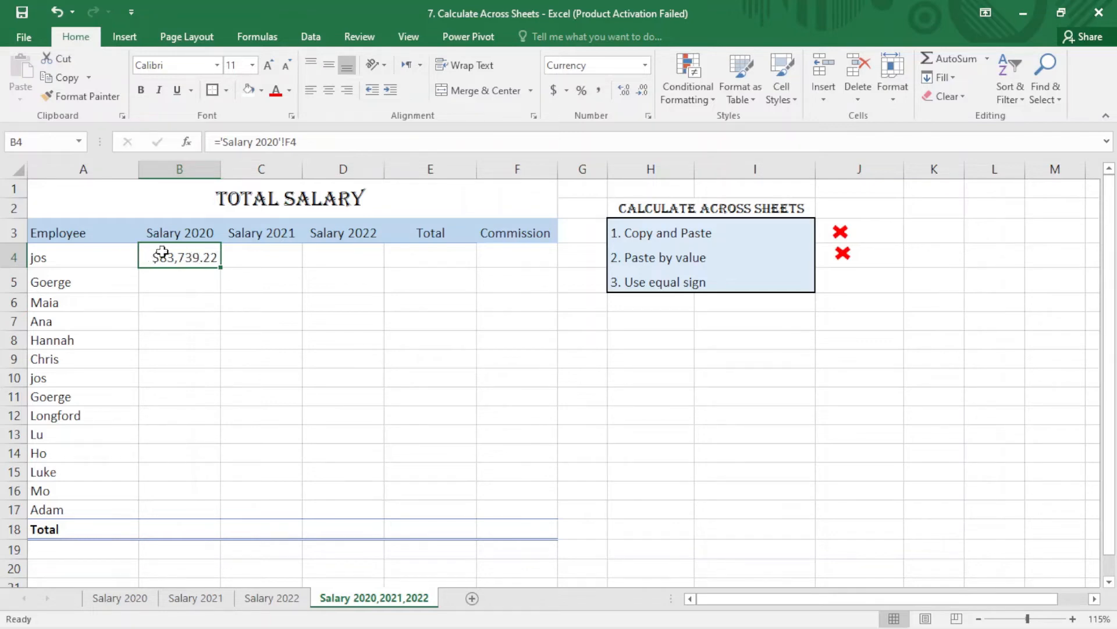
# Change the Qtr1 amount in B4 of the Salary 2020 sheet to 6225.48 and check the linked B4 on the combined sheet
pyautogui.click(120, 598)
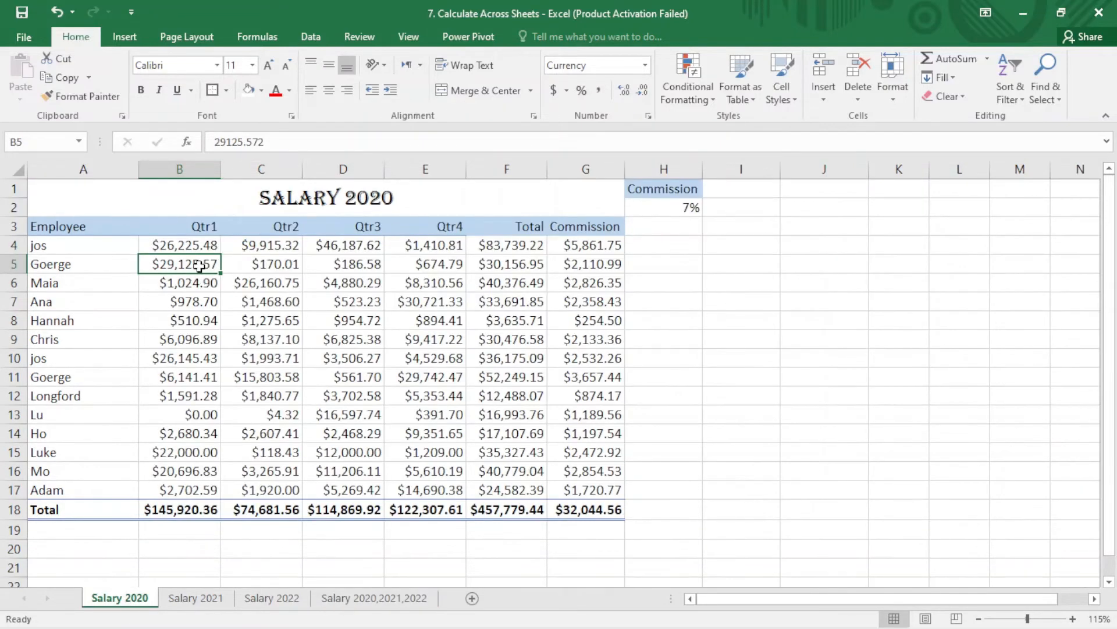
pyautogui.doubleClick(198, 246)
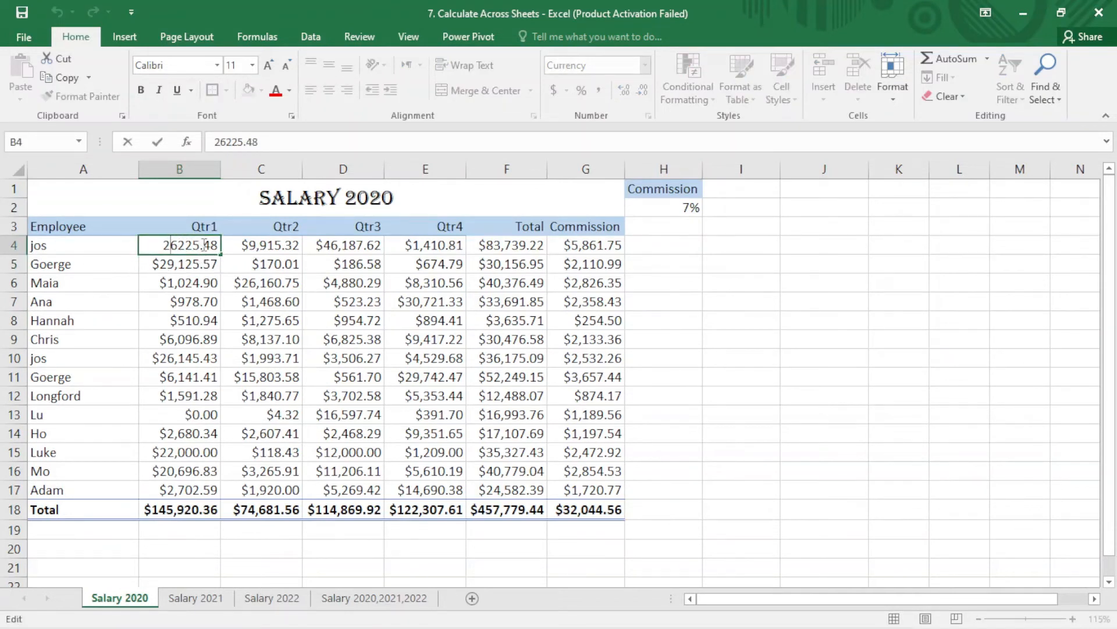
pyautogui.press('BackSpace')
pyautogui.press('Return')
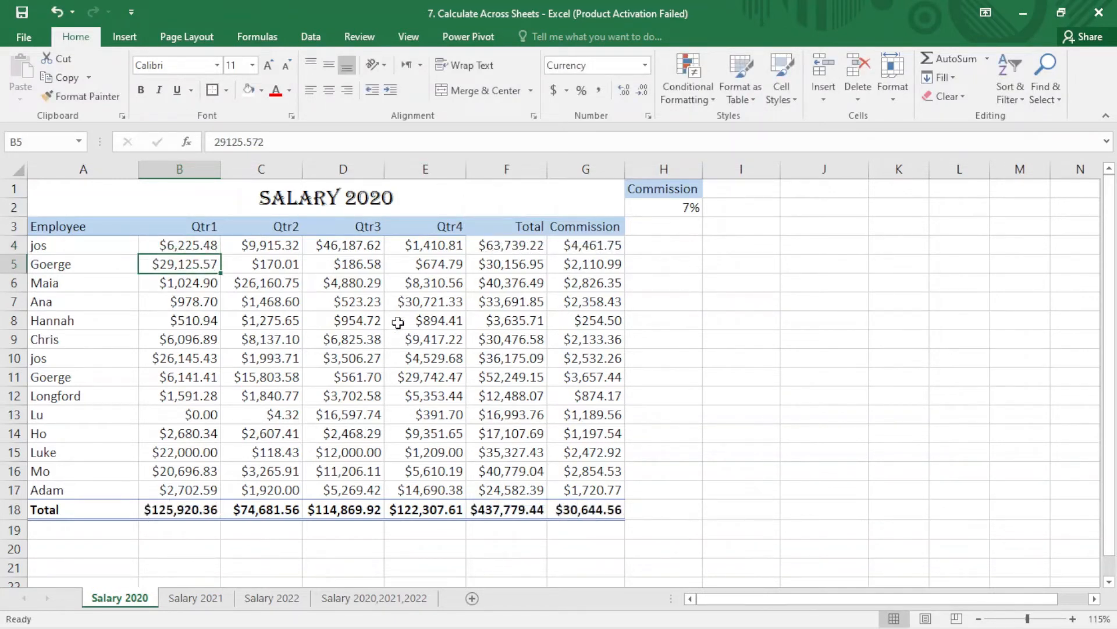
pyautogui.click(370, 598)
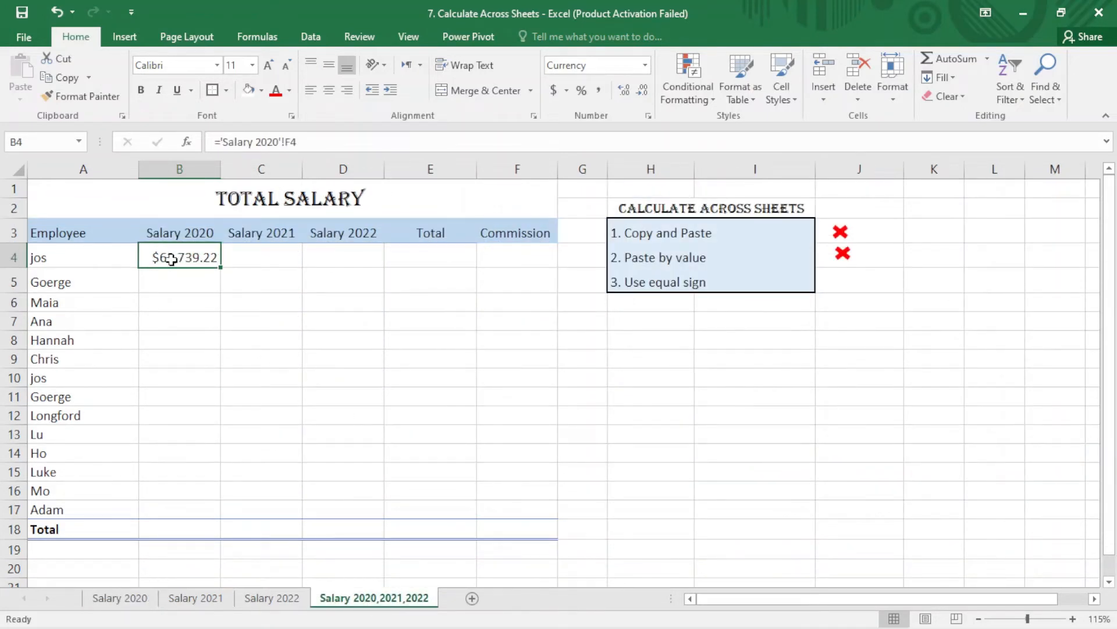
# Link C4 on the combined sheet to the first employee's 2021 total with the formula ='Salary 2021'!F4
pyautogui.press('Right')
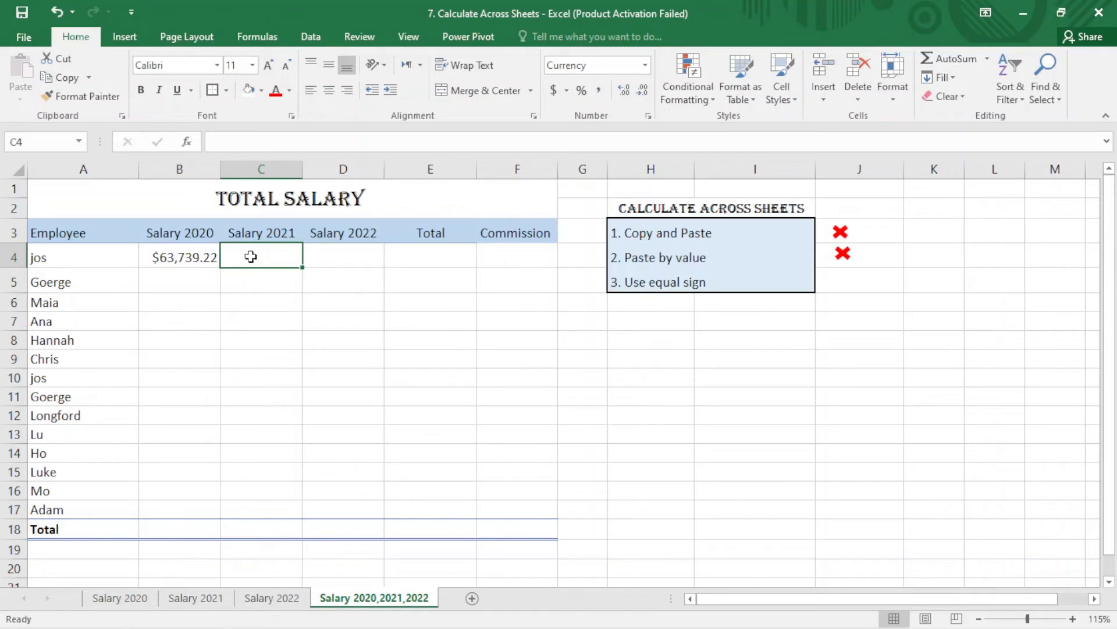
pyautogui.write('=')
pyautogui.click(193, 600)
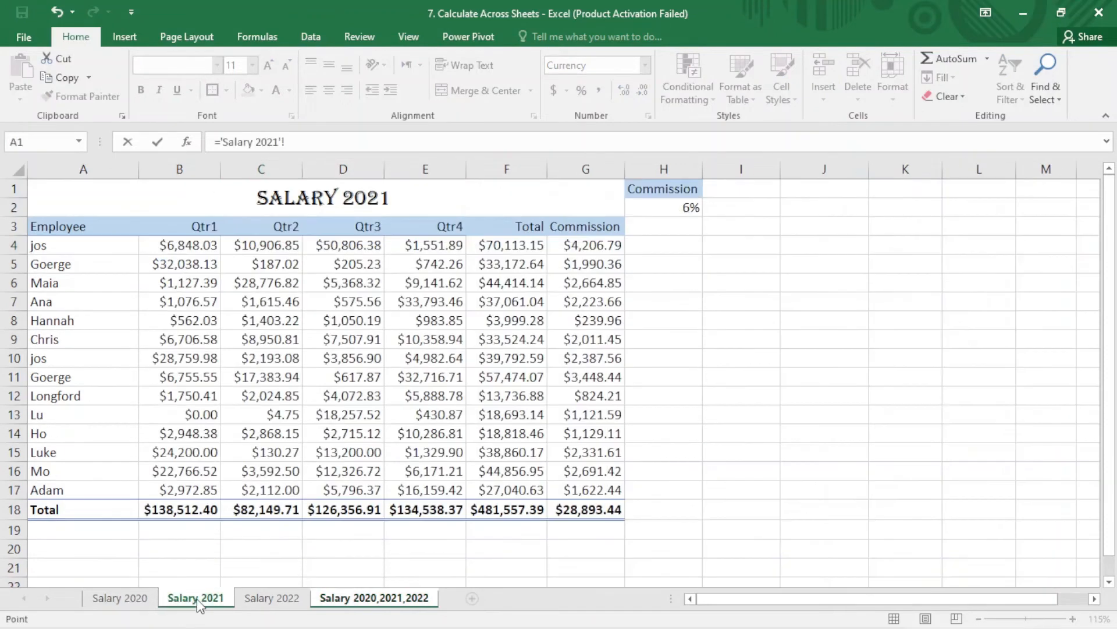
pyautogui.click(520, 247)
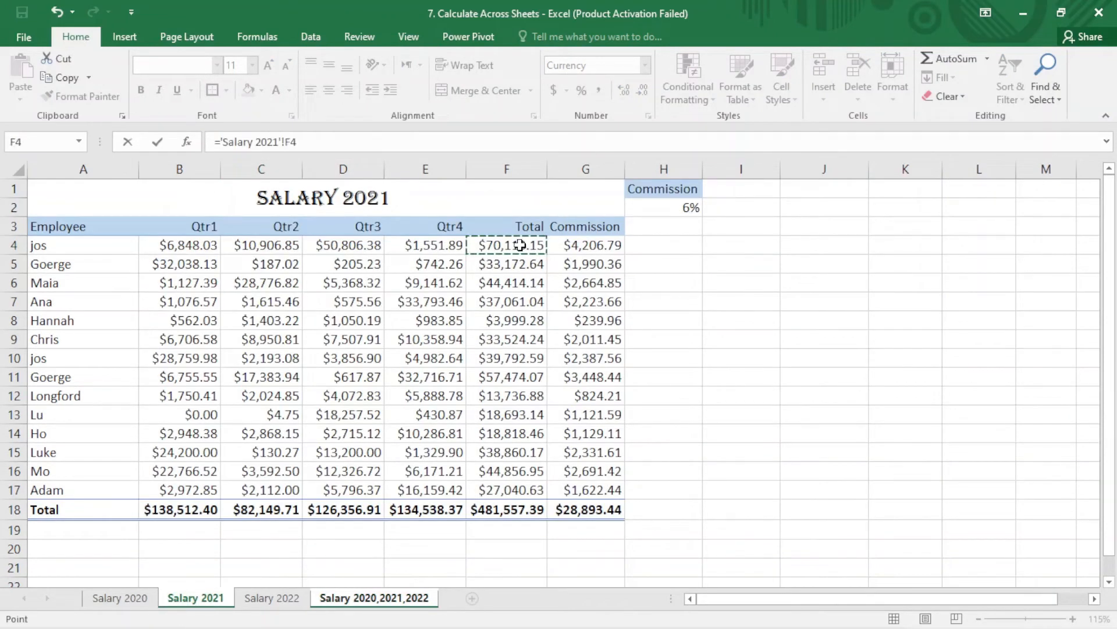
pyautogui.press('Return')
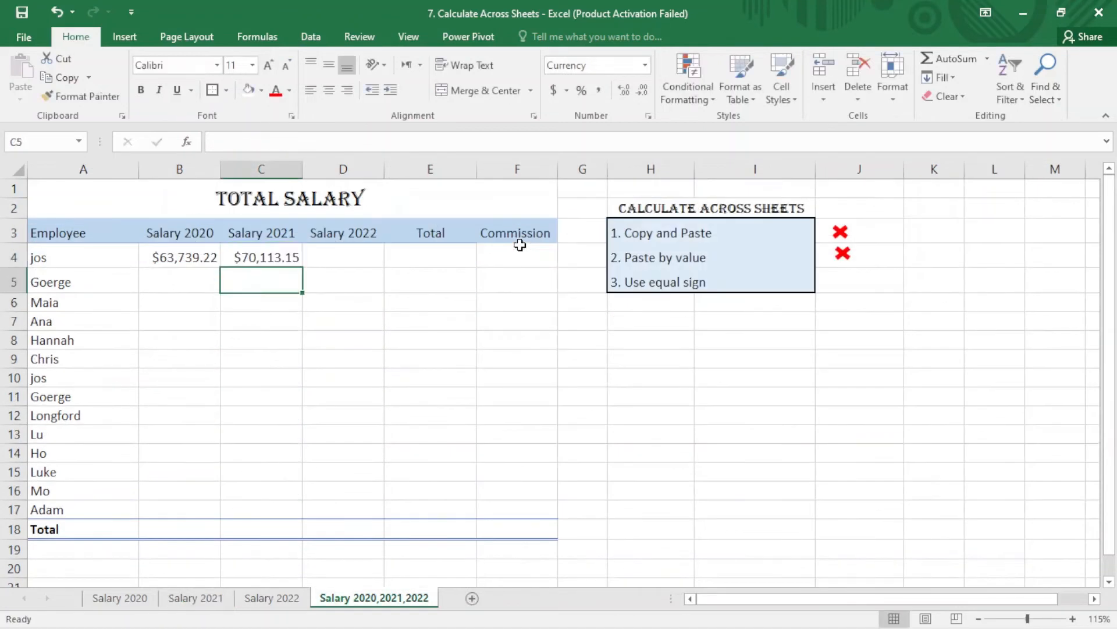
# Link D4 on the combined sheet to the first employee's 2022 total with the formula ='Salary 2022'!F4
pyautogui.click(330, 260)
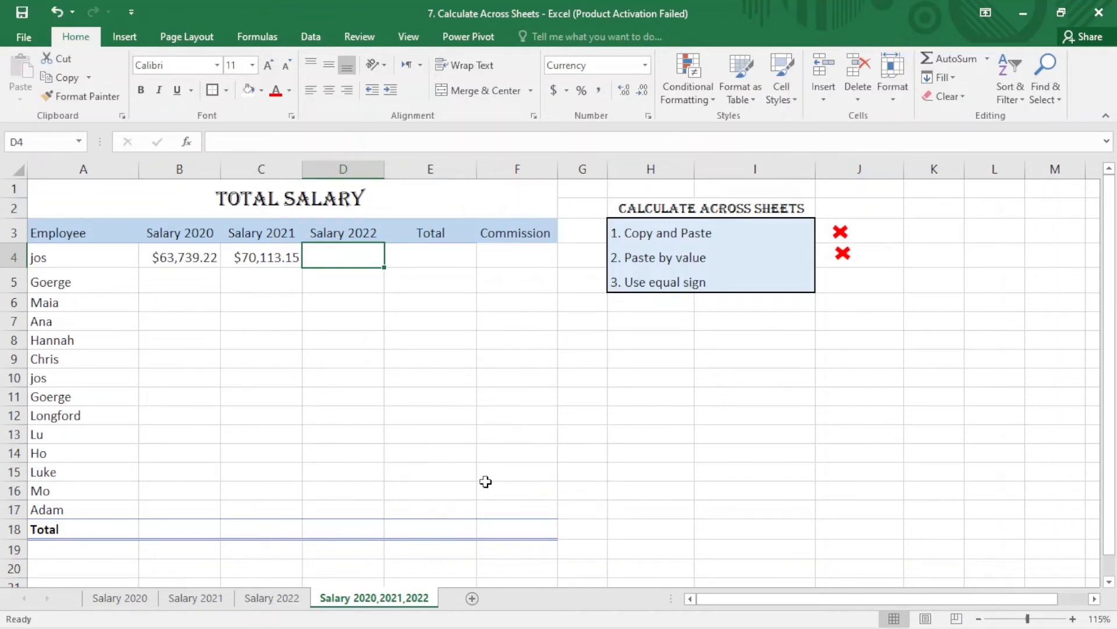
pyautogui.write('=')
pyautogui.click(284, 597)
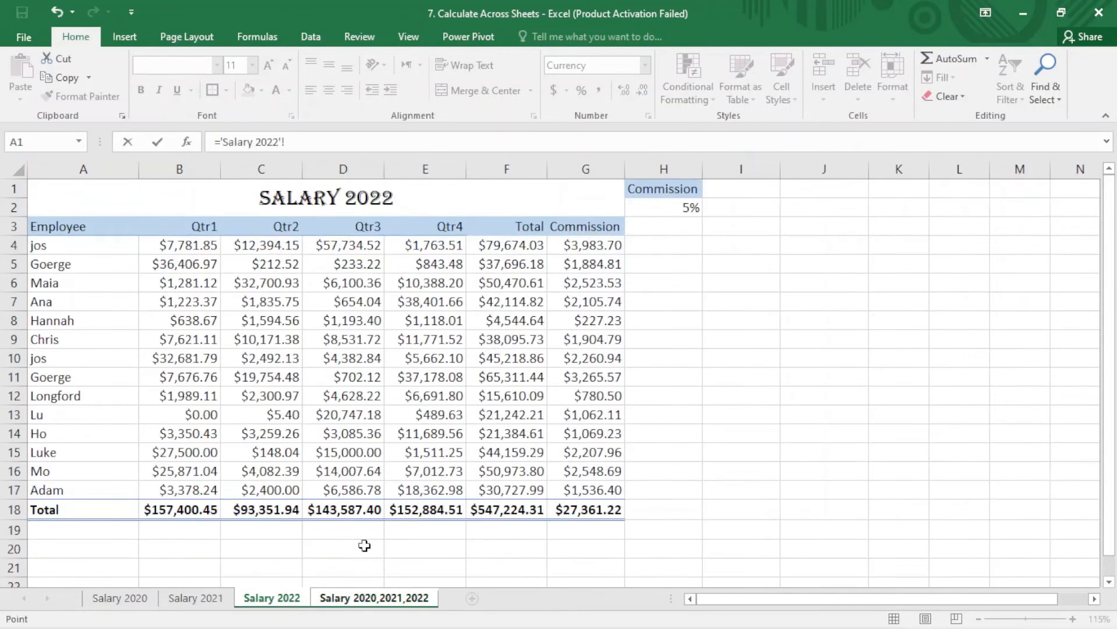
pyautogui.click(512, 247)
pyautogui.press('Return')
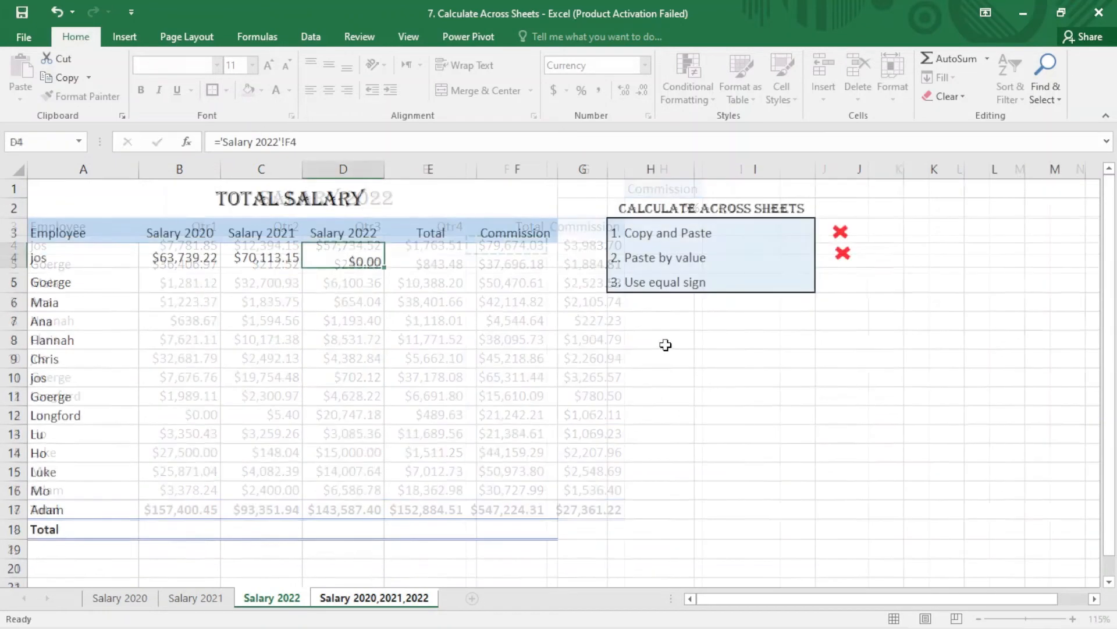
# Fill the references in B4:D4 down to row 17 and total each employee's three years in E4:E17 with AutoSum
pyautogui.moveTo(212, 254); pyautogui.dragTo(350, 255)
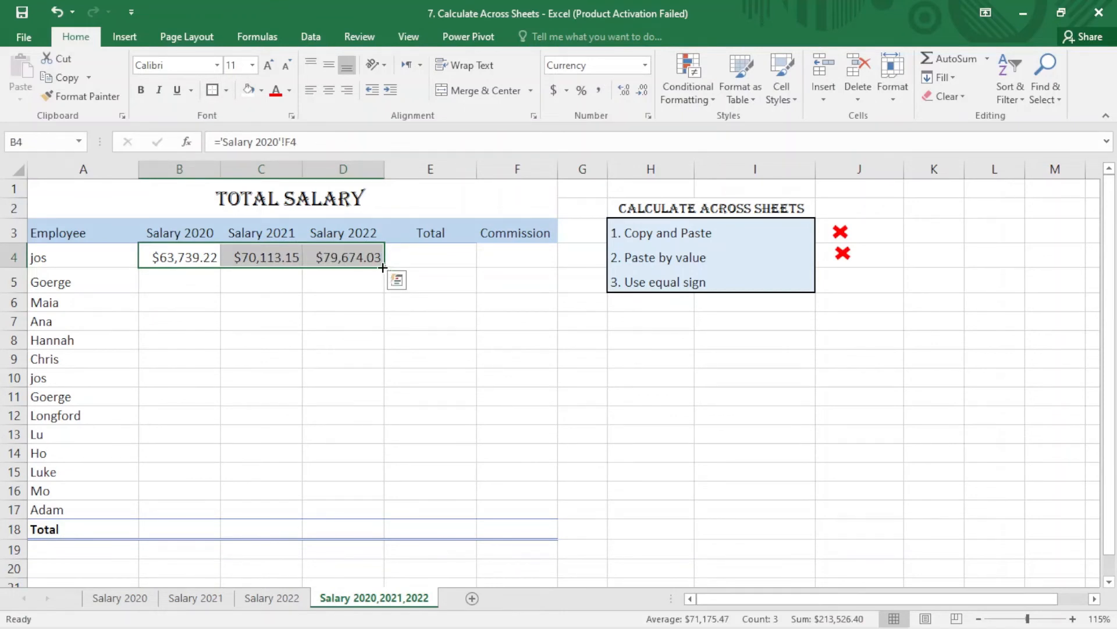
pyautogui.moveTo(383, 267); pyautogui.dragTo(384, 517)
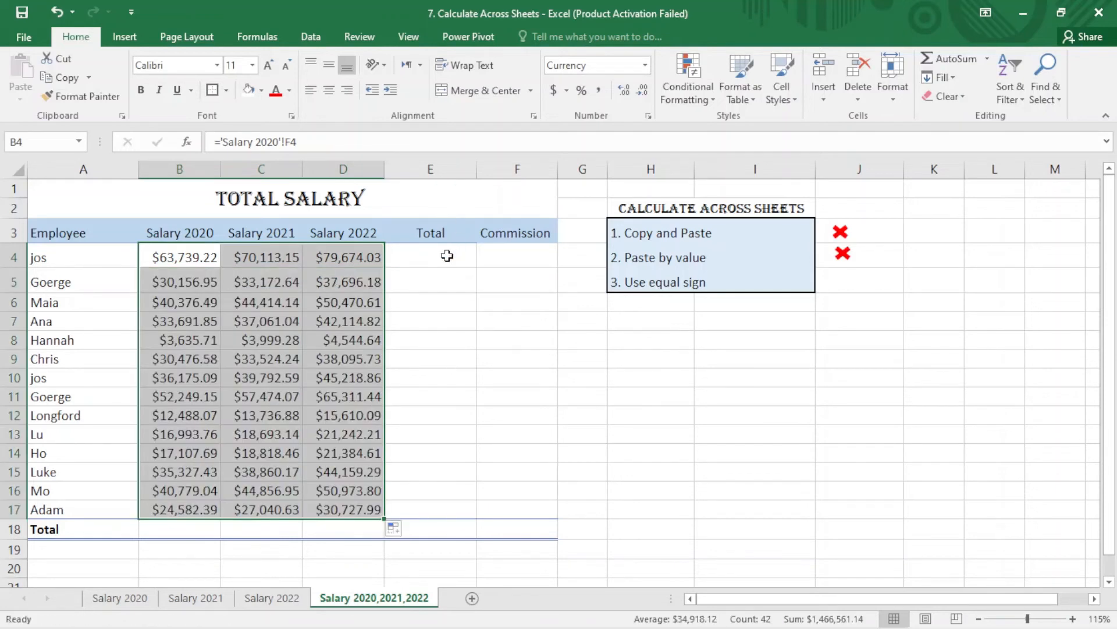
pyautogui.moveTo(446, 255); pyautogui.dragTo(459, 506)
pyautogui.click(954, 56)
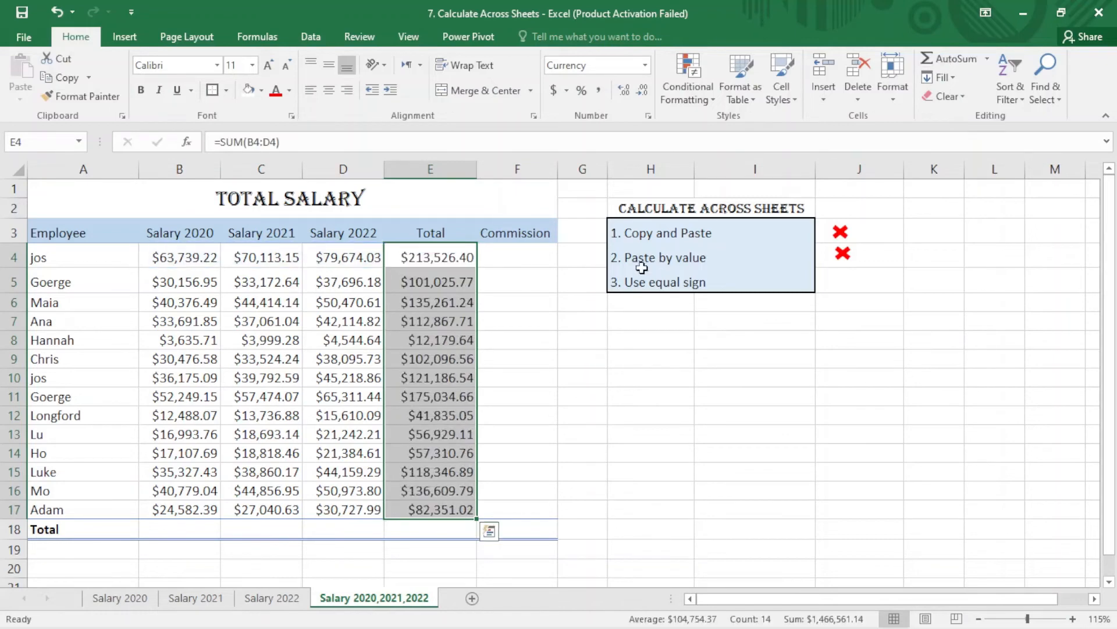
# Enter ='Salary 2020'!G4+'Salary 2021'!G4+'Salary 2022'!G4 in the Commission cell F4 and fill it down to F17
pyautogui.click(525, 254)
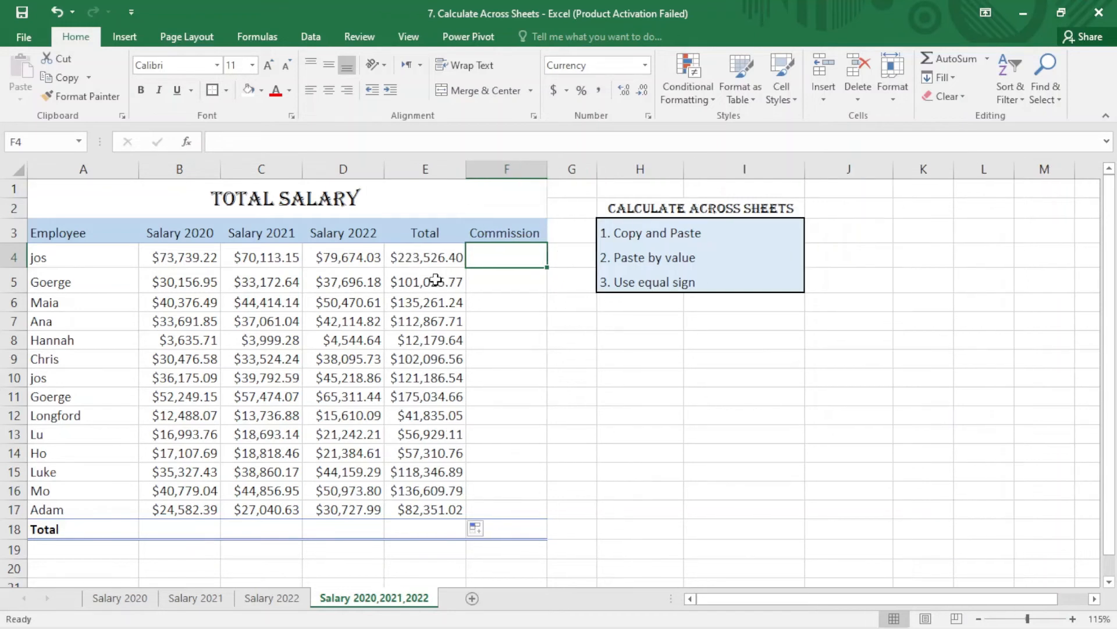
pyautogui.write('=')
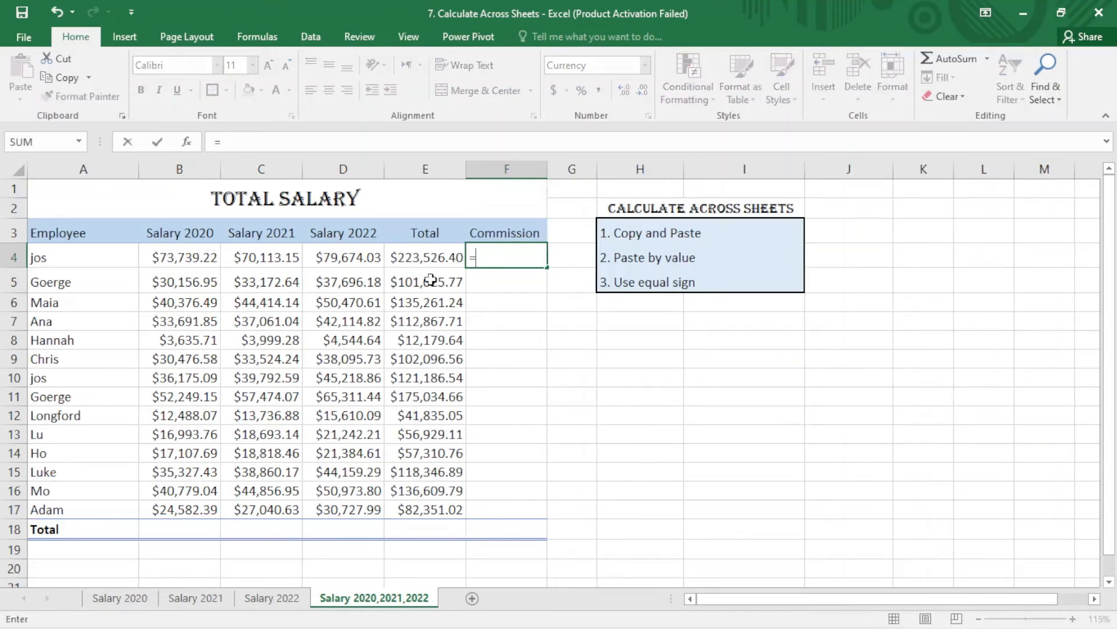
pyautogui.click(120, 599)
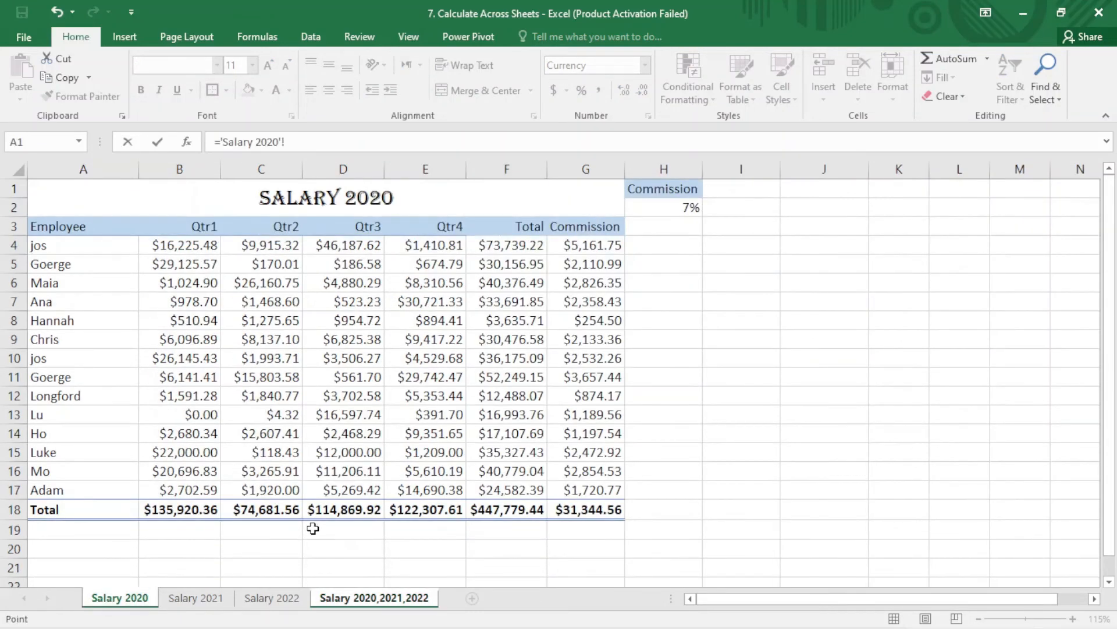
pyautogui.click(599, 245)
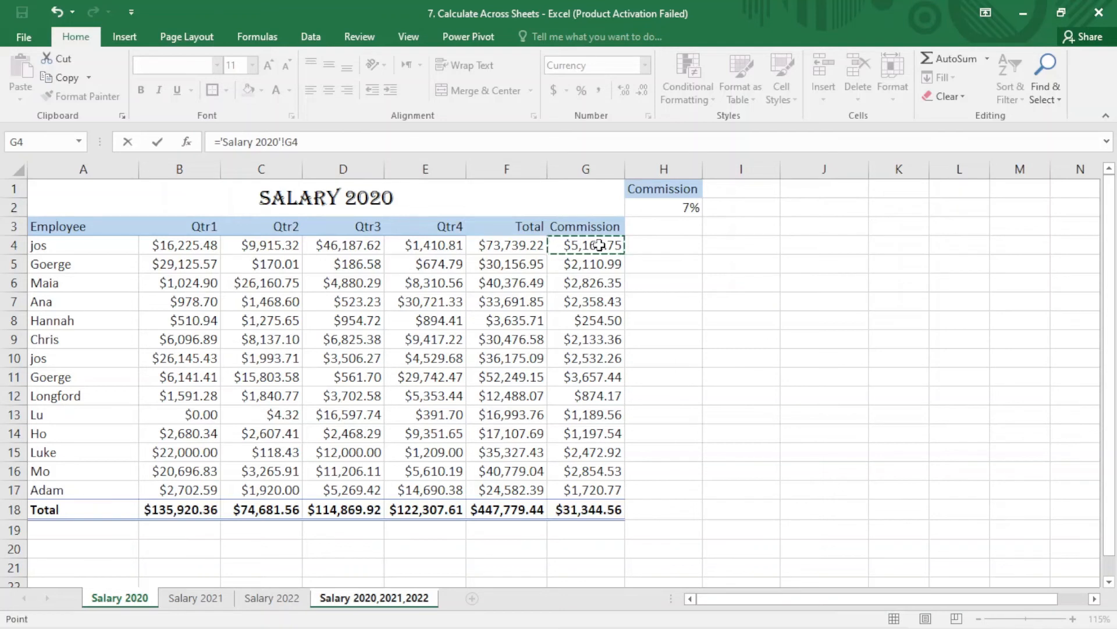
pyautogui.write('+')
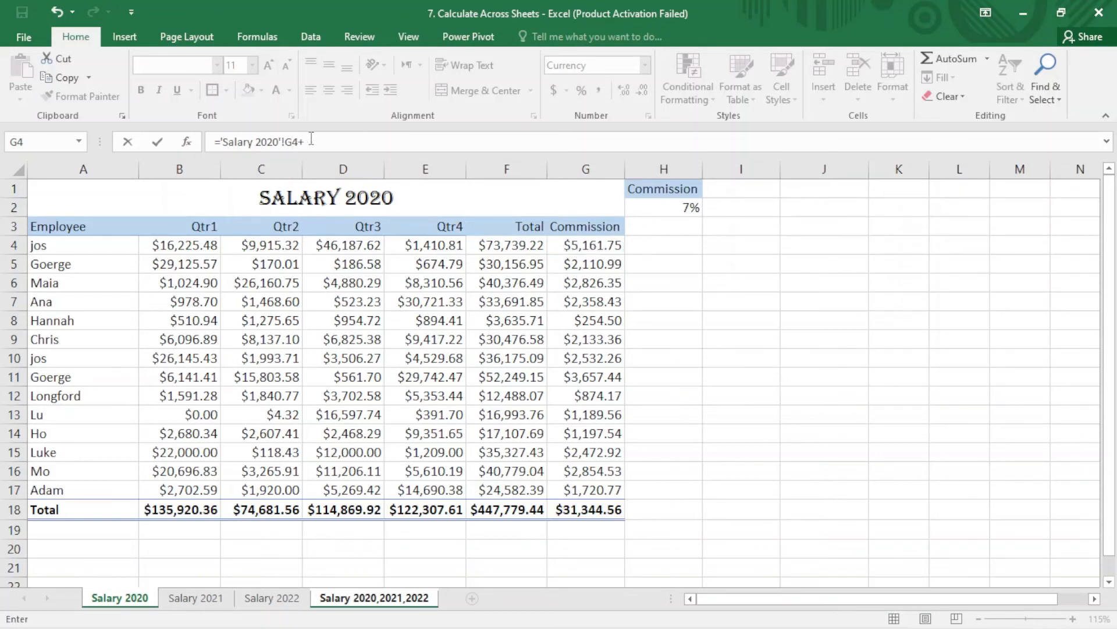
pyautogui.click(203, 604)
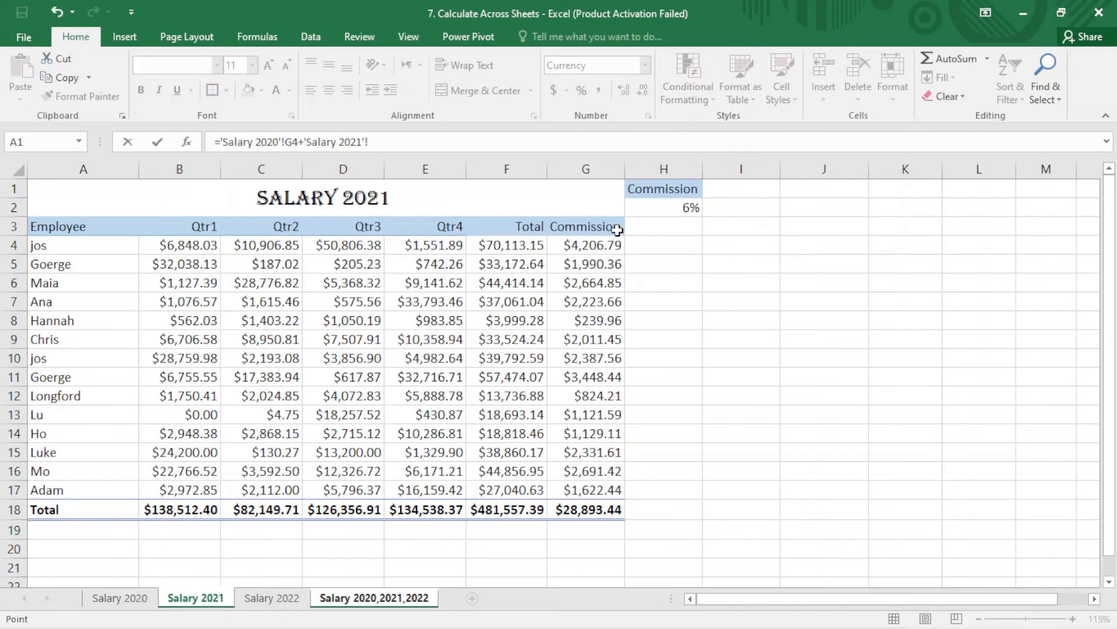
pyautogui.click(597, 249)
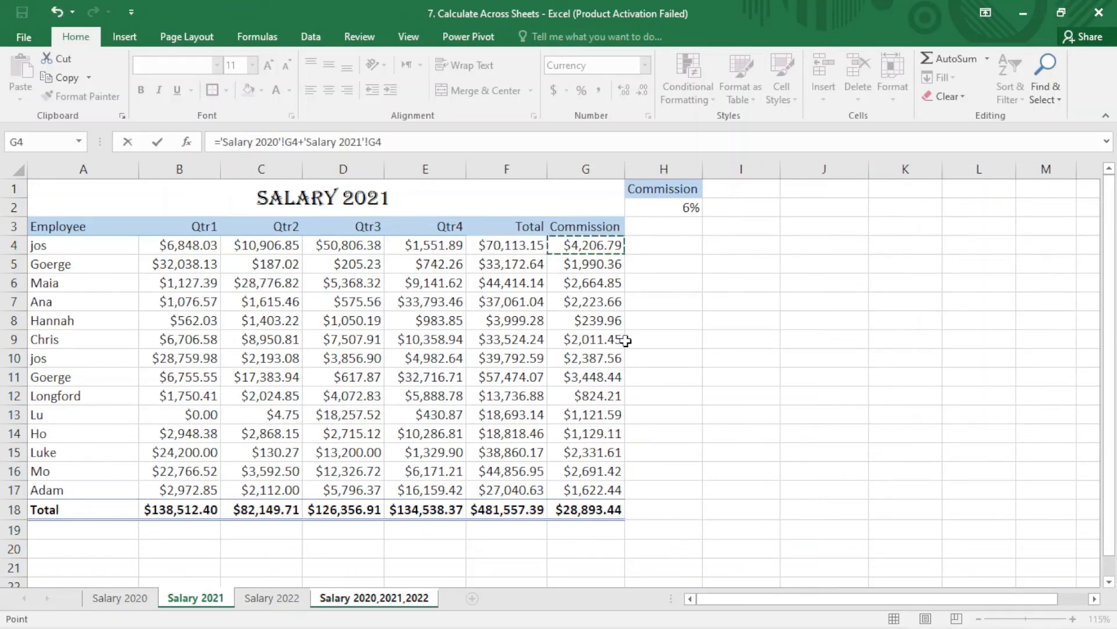
pyautogui.write('+')
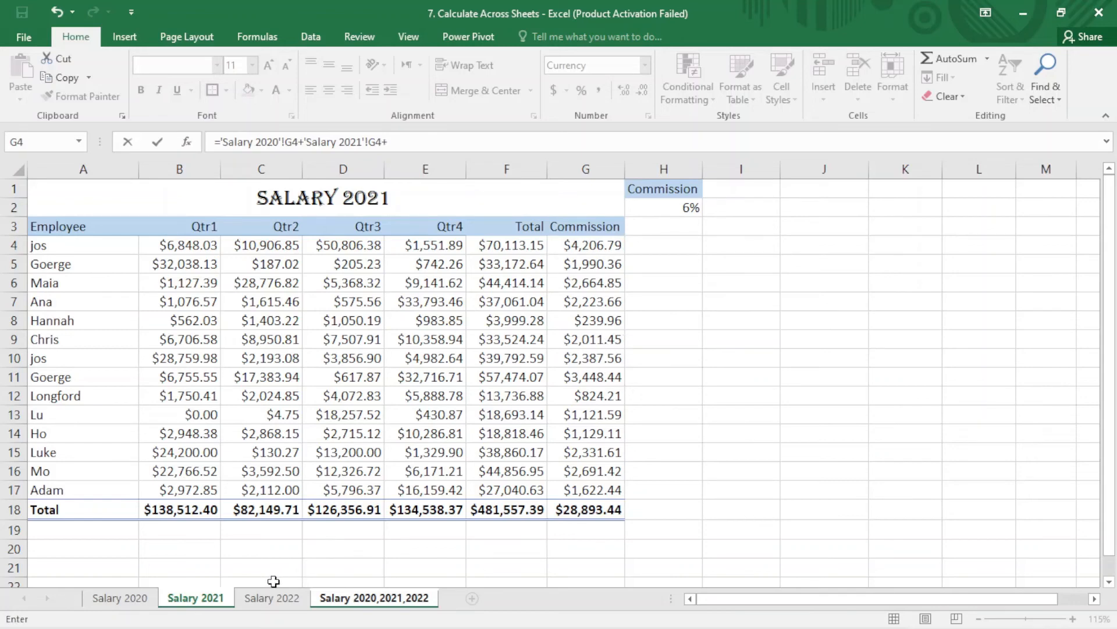
pyautogui.click(273, 599)
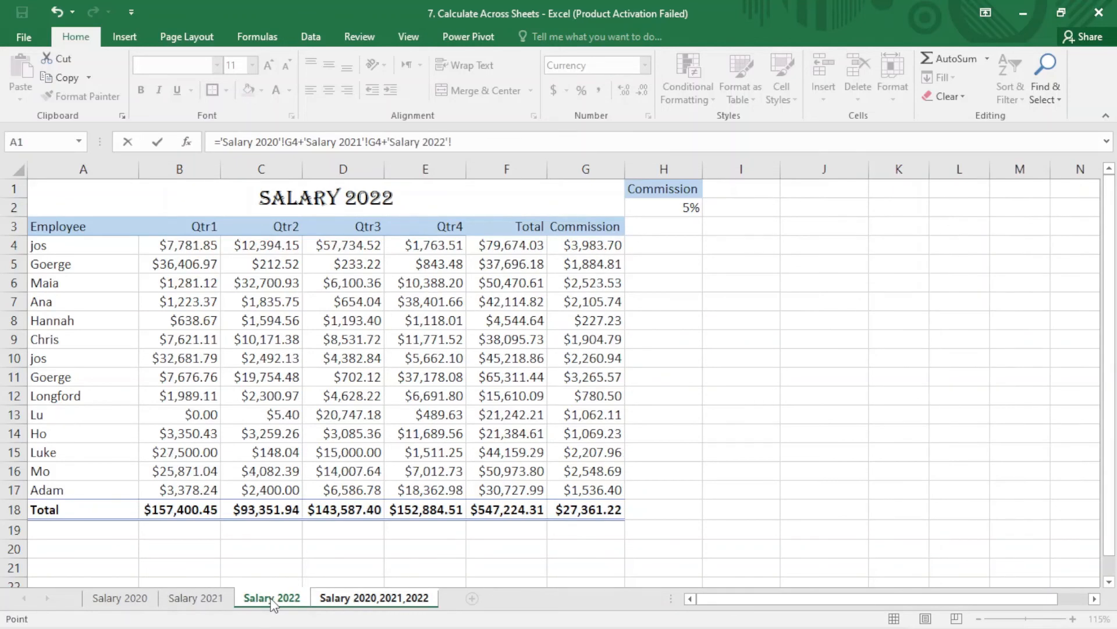
pyautogui.click(592, 246)
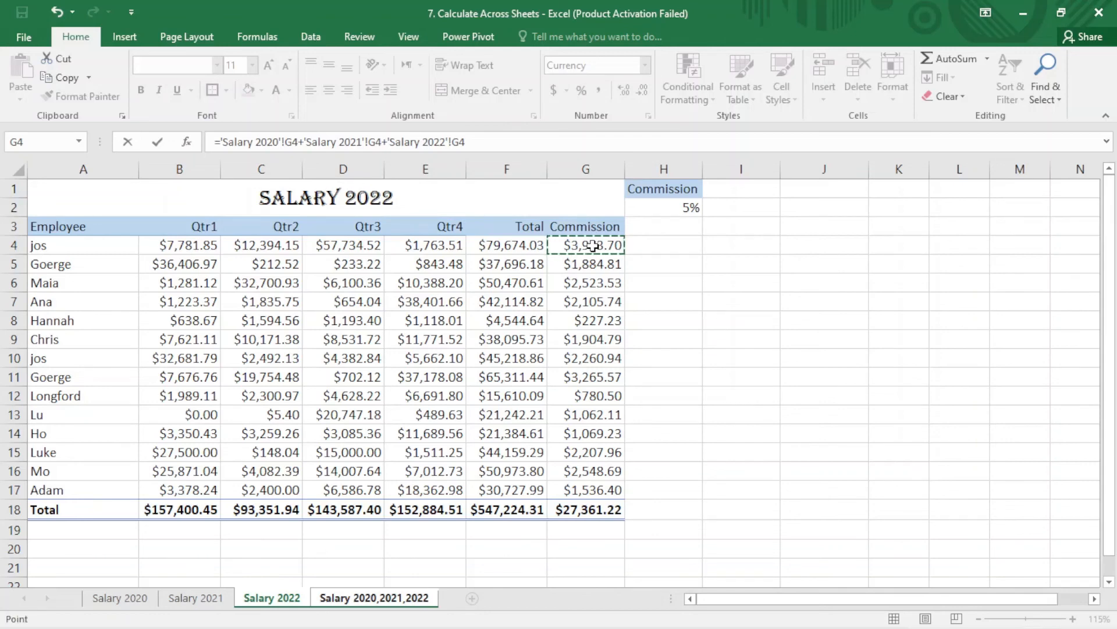
pyautogui.press('Return')
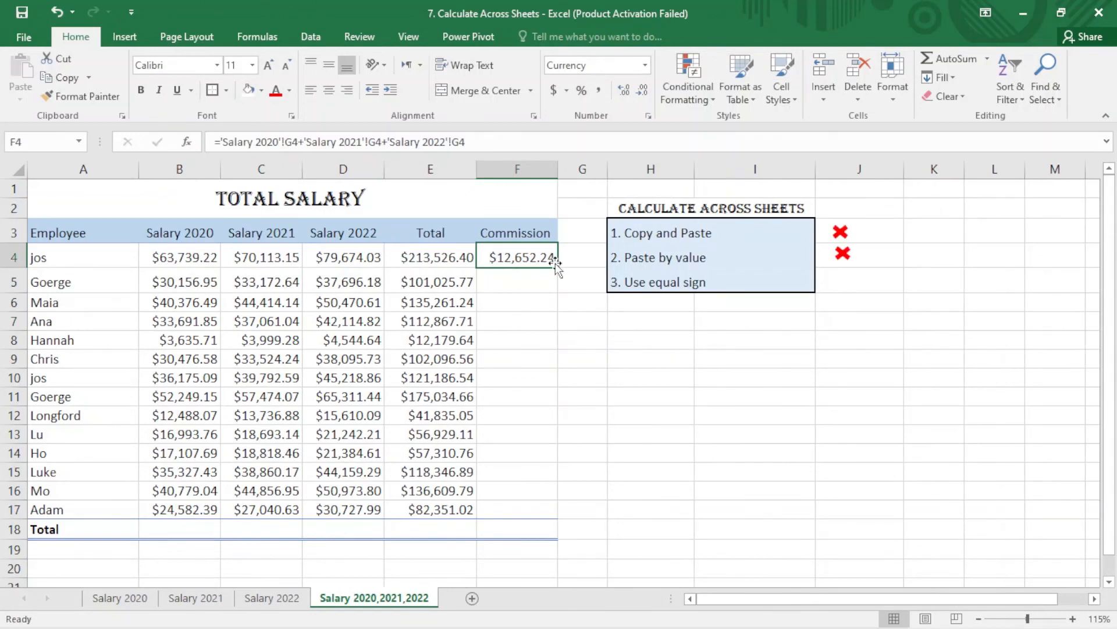
pyautogui.moveTo(557, 266); pyautogui.dragTo(581, 512)
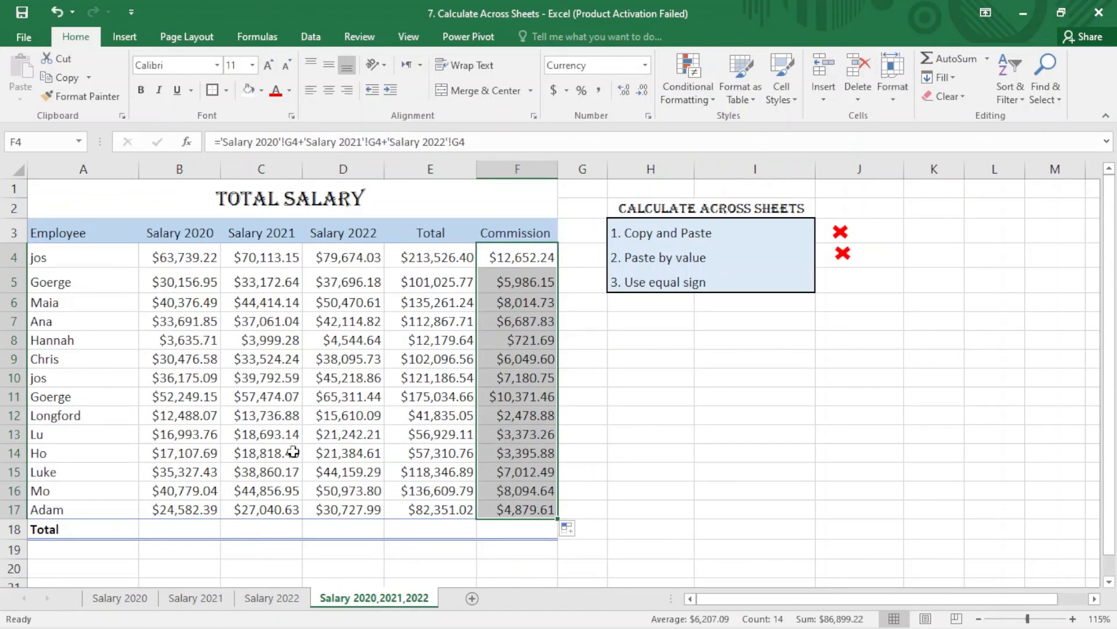
# Add column totals in B18:F18 with AutoSum, then select the "3. Use equal sign" cell
pyautogui.moveTo(190, 529); pyautogui.dragTo(499, 528)
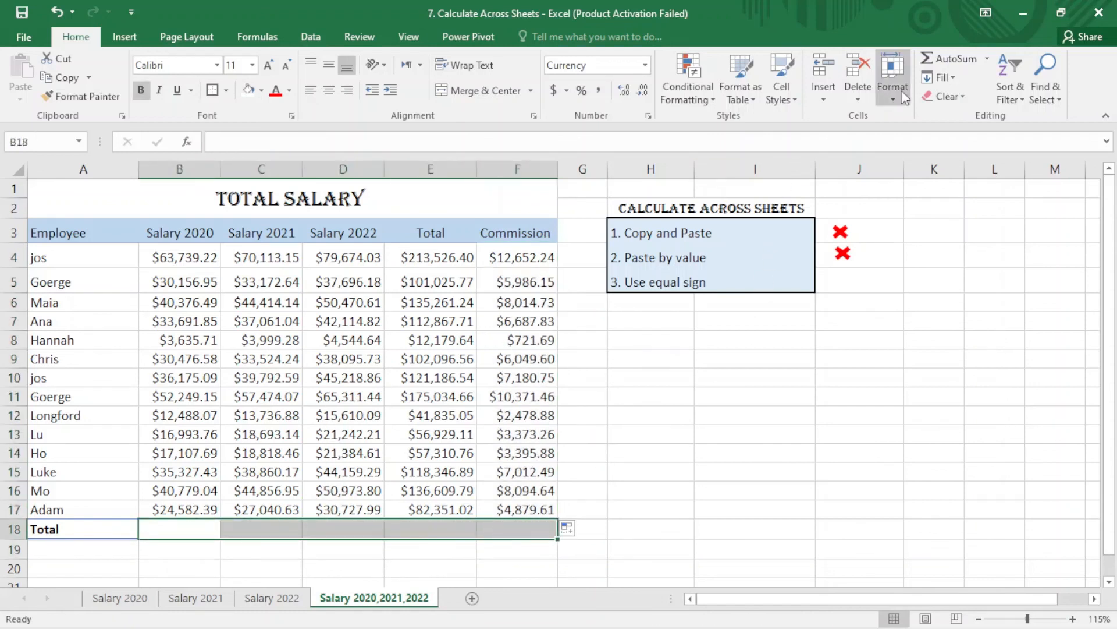
pyautogui.click(959, 58)
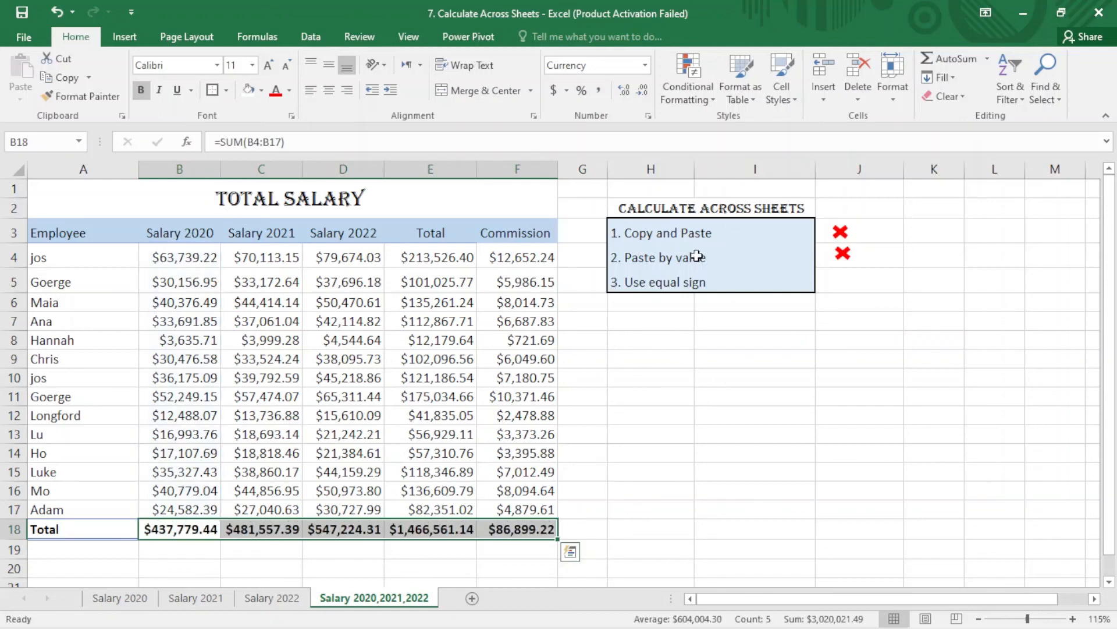
pyautogui.click(786, 283)
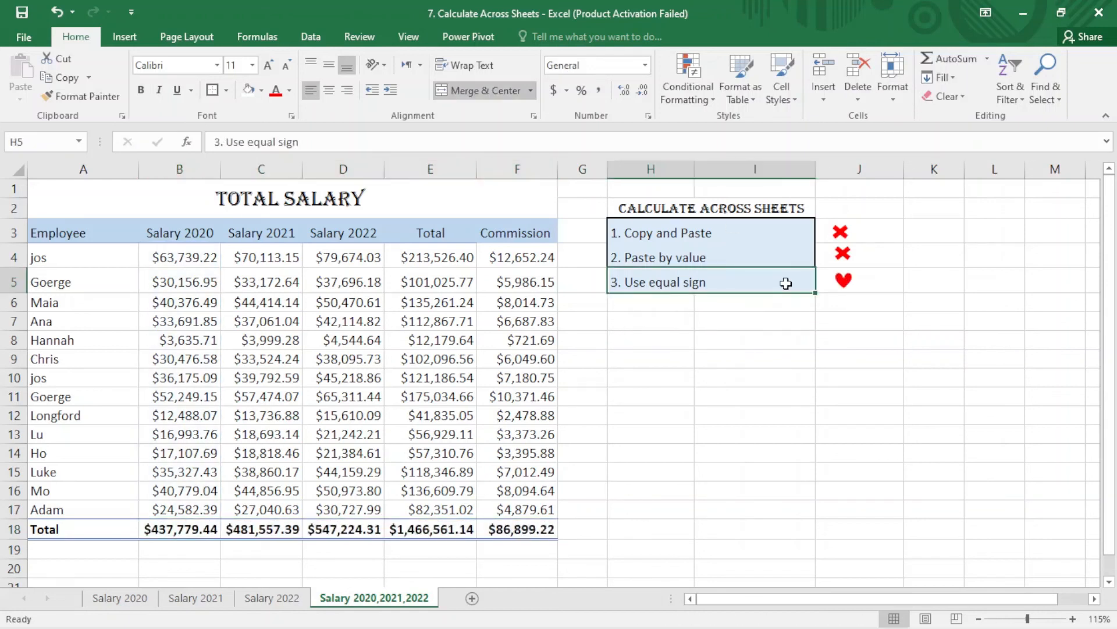